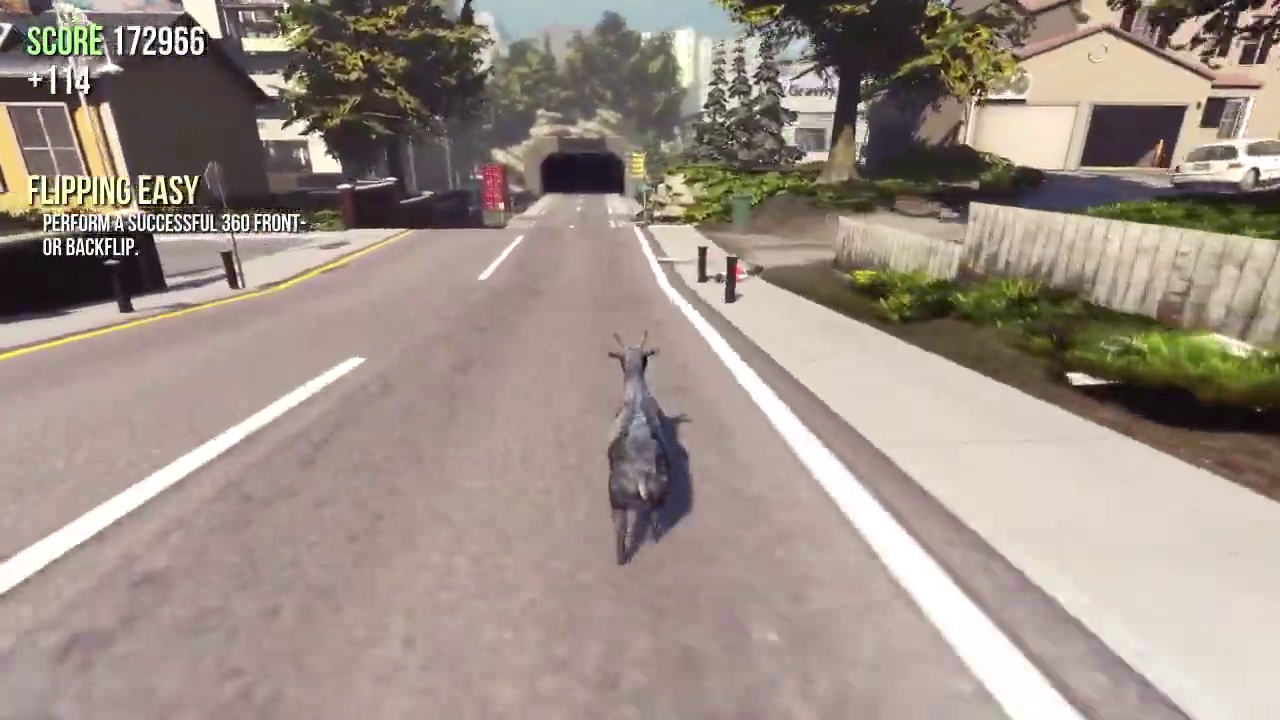
Run the goat past the parked car into the garage, kicking the jerrycan and workbench tools.
{"action": "key", "text": "w"}
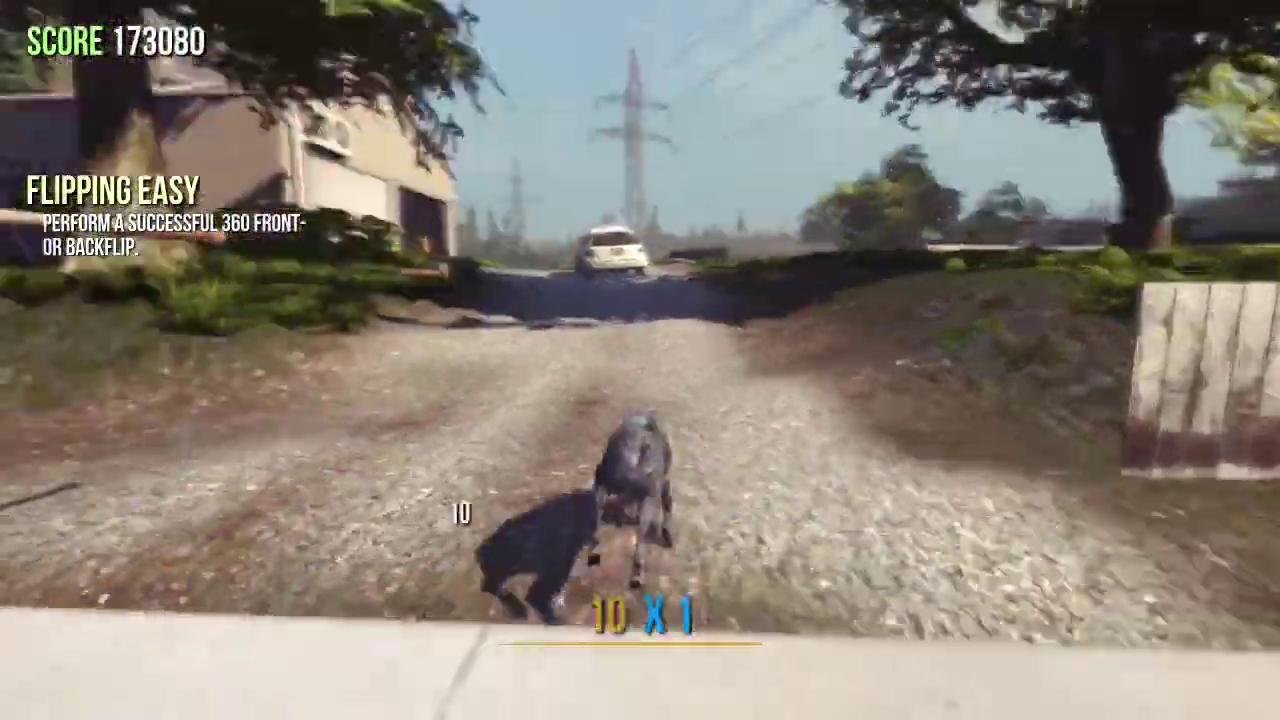
{"action": "key", "text": "space"}
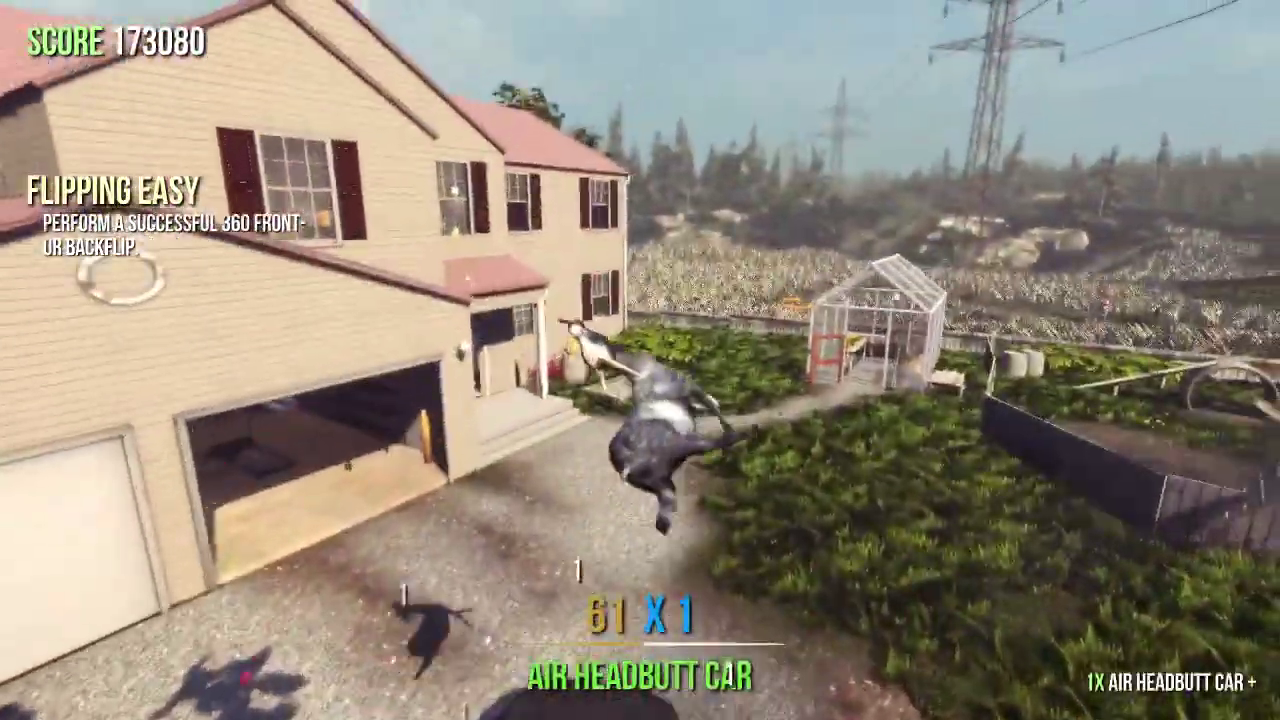
{"action": "key", "text": "w"}
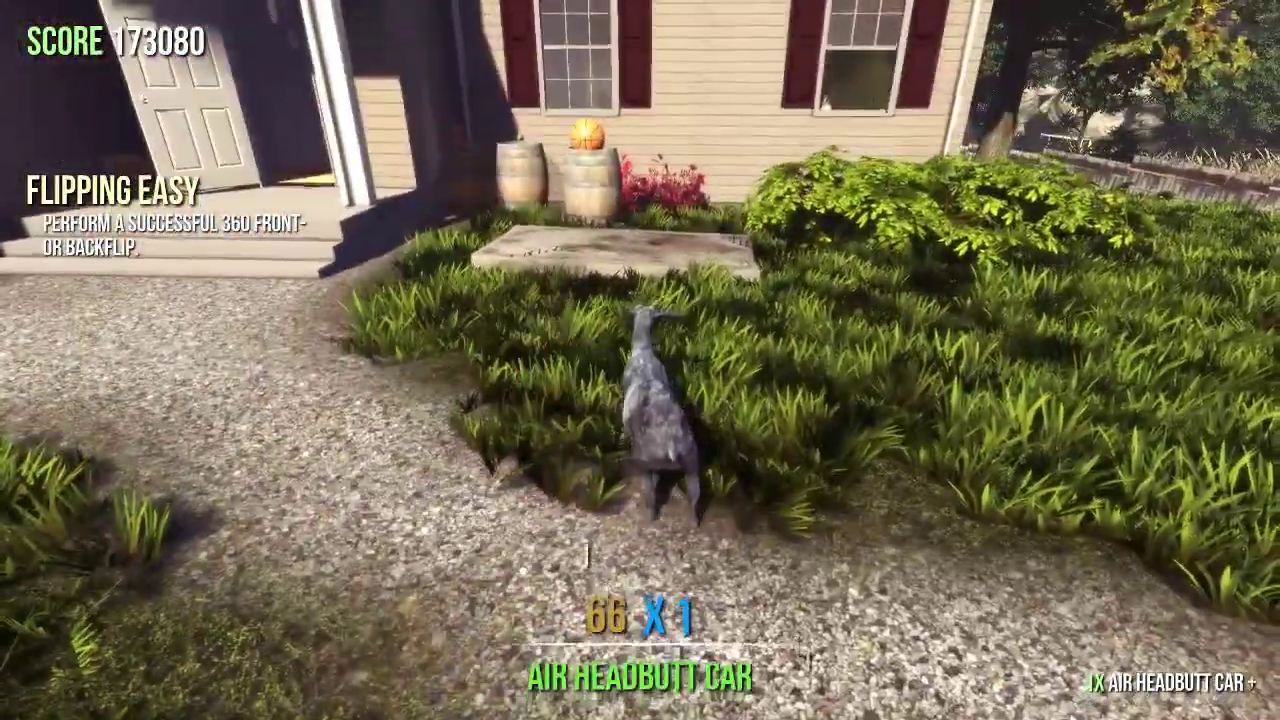
{"action": "key", "text": "w"}
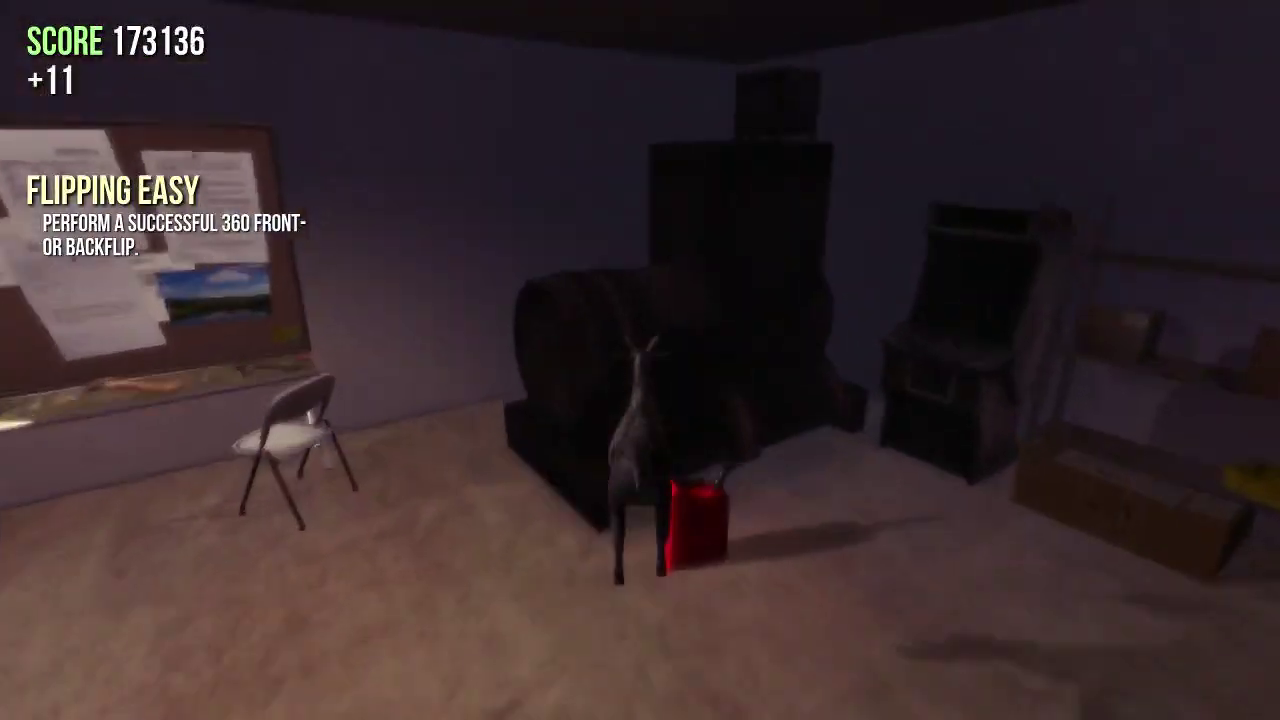
{"action": "key", "text": "space"}
{"action": "key", "text": "f"}
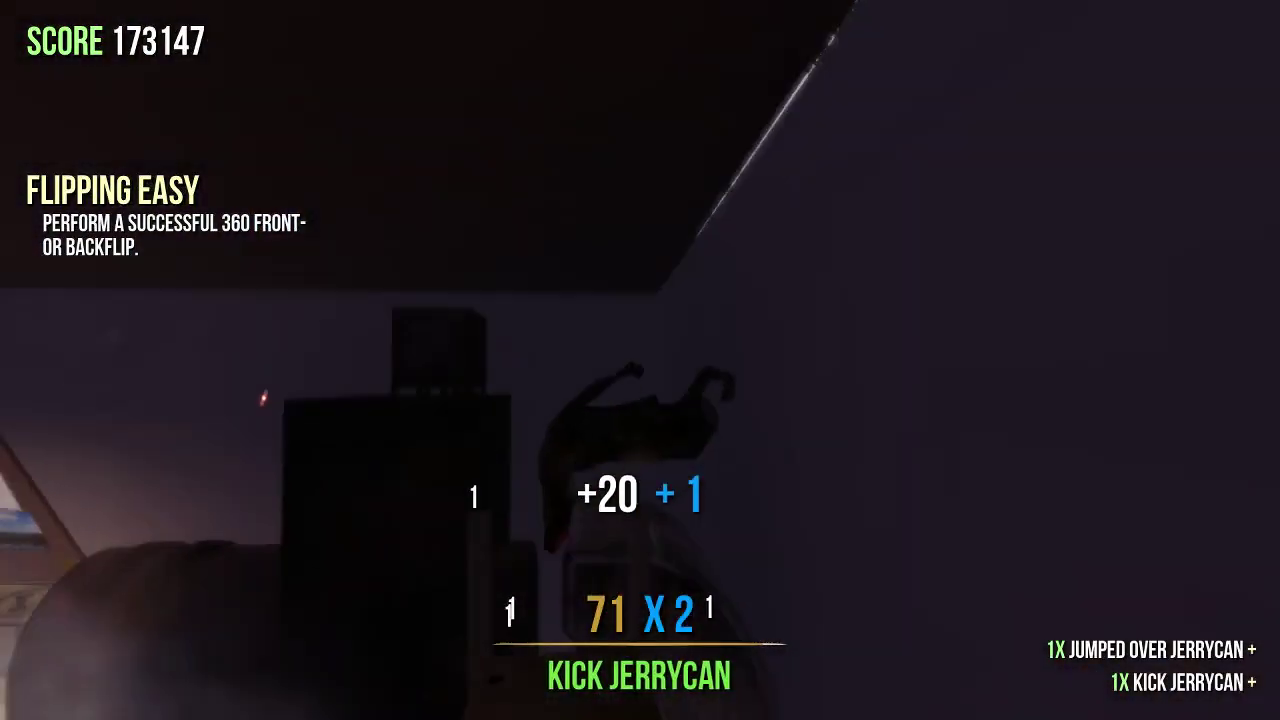
{"action": "key", "text": "w"}
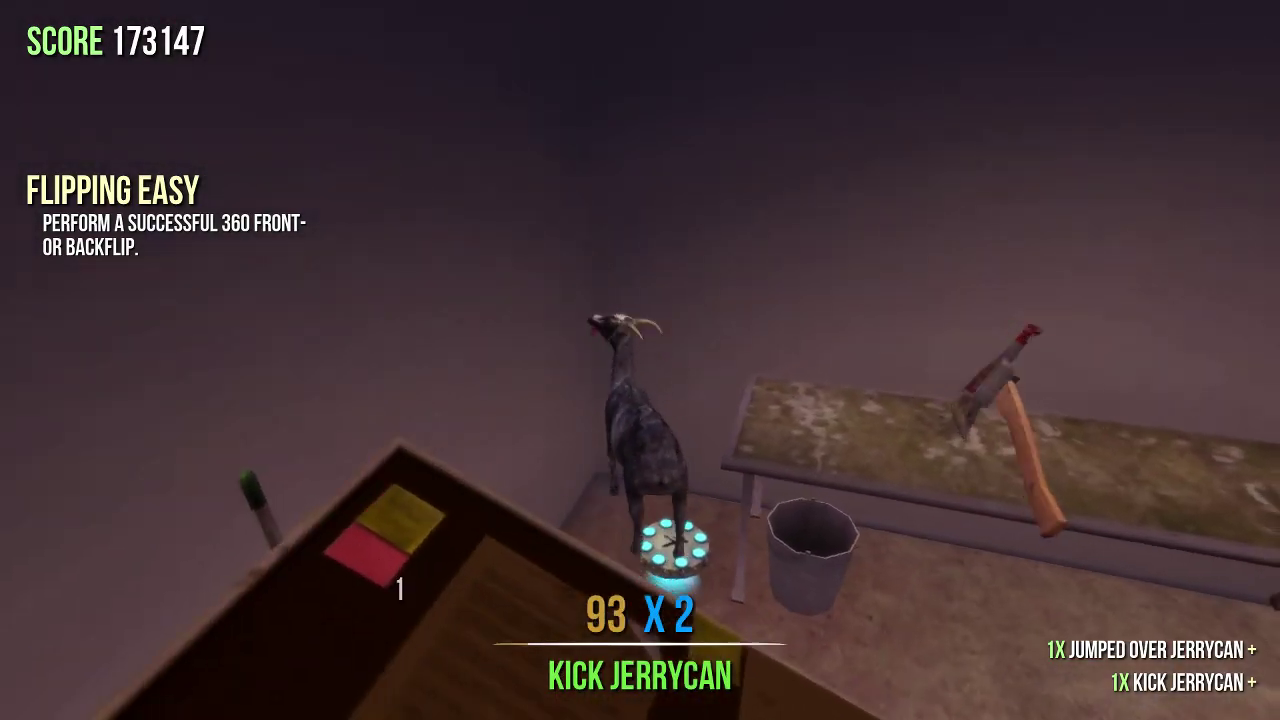
{"action": "key", "text": "w"}
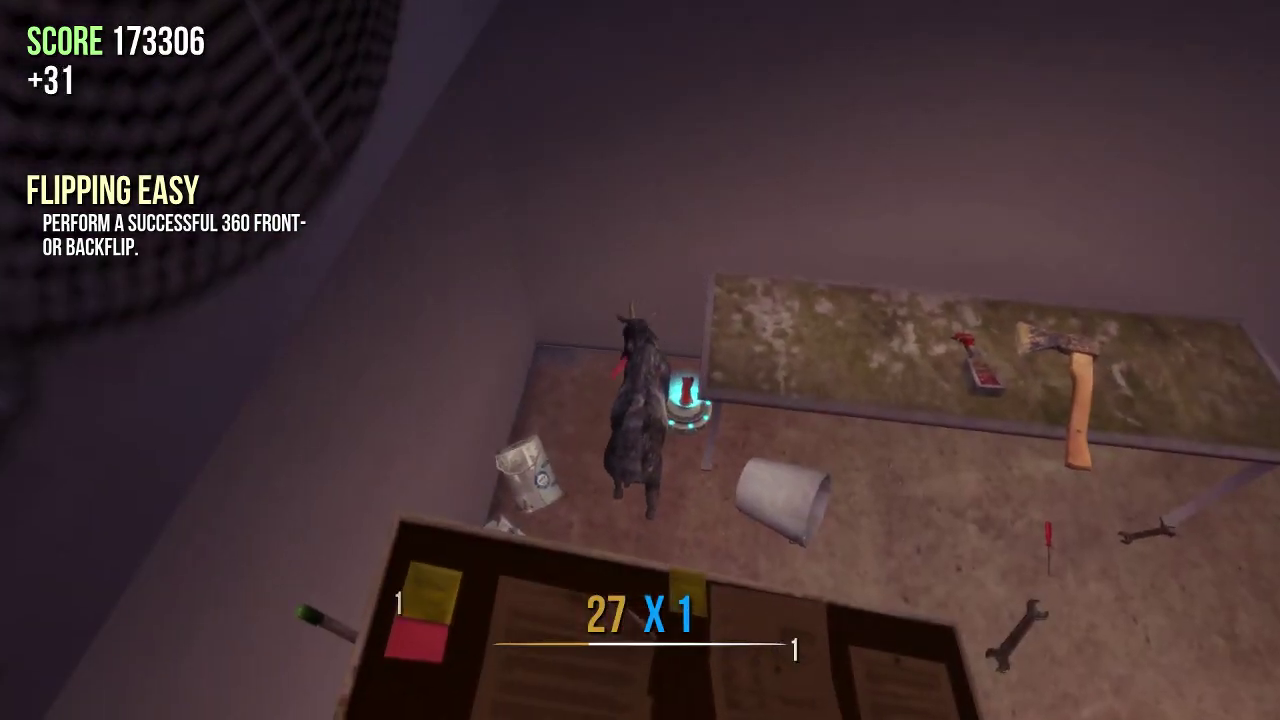
Grab the bacon with the tongue and carry it out of the garage into the house.
{"action": "key", "text": "e"}
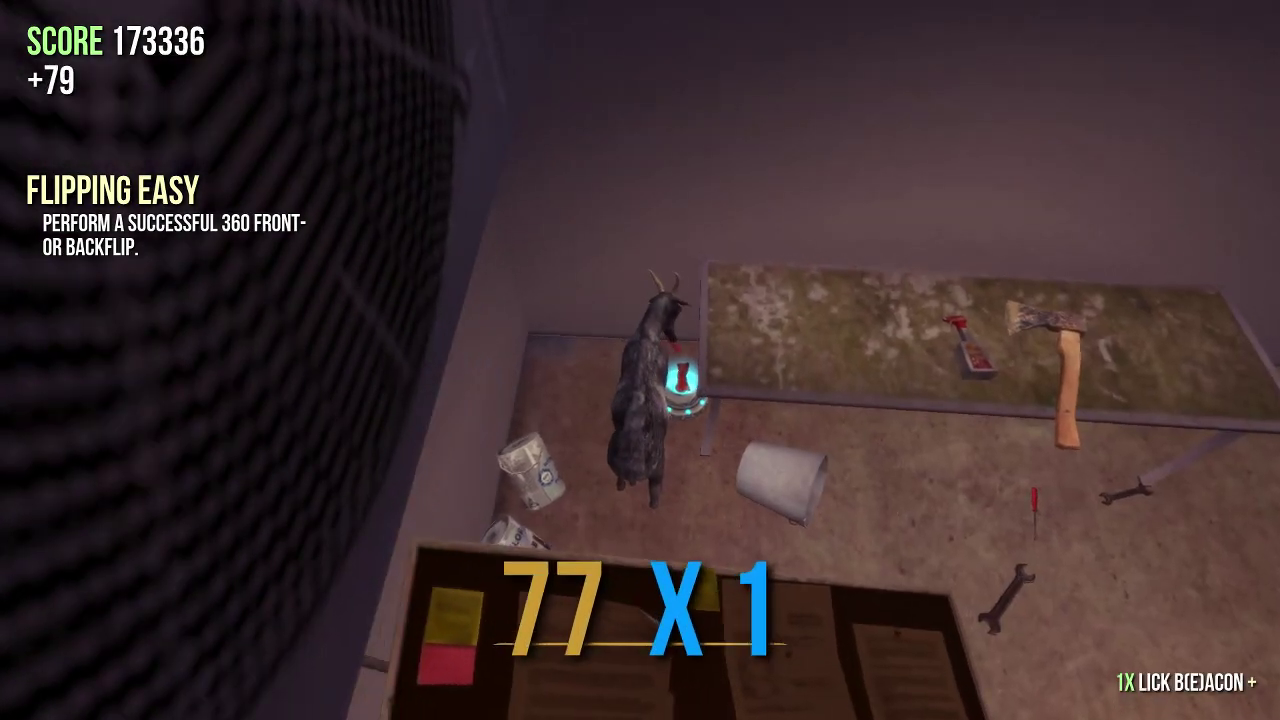
{"action": "key", "text": "w"}
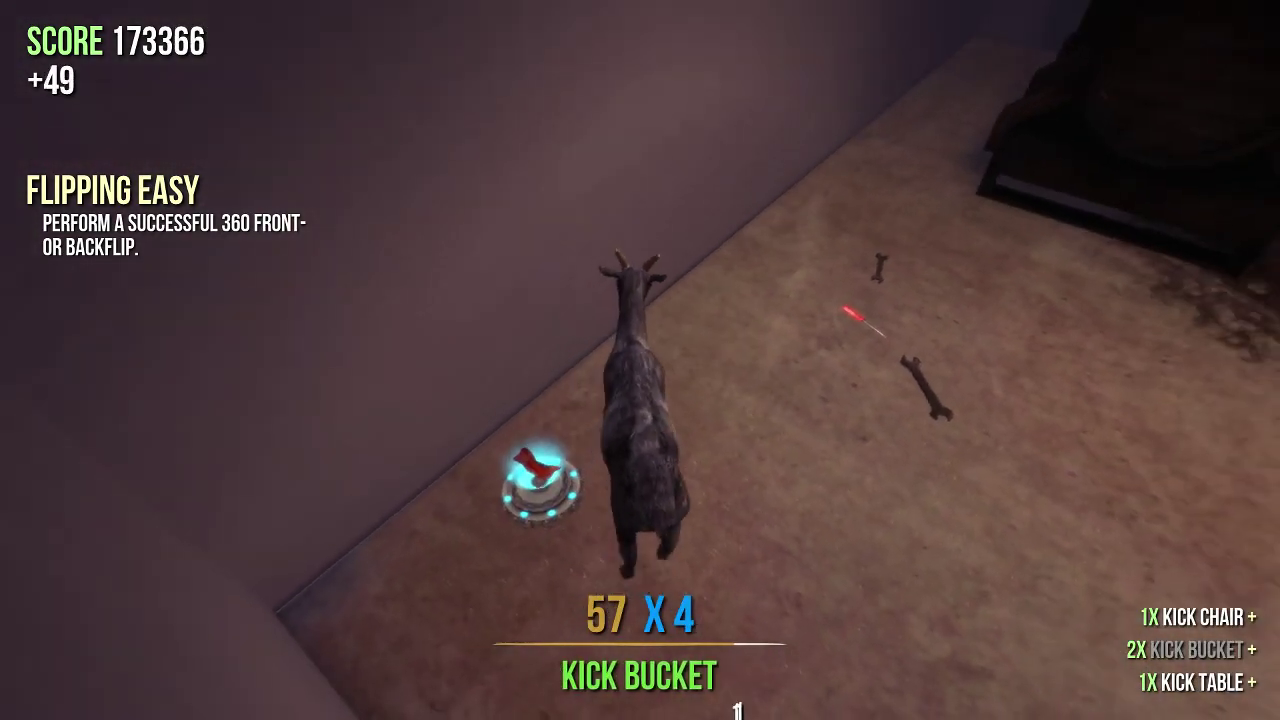
{"action": "key", "text": "e"}
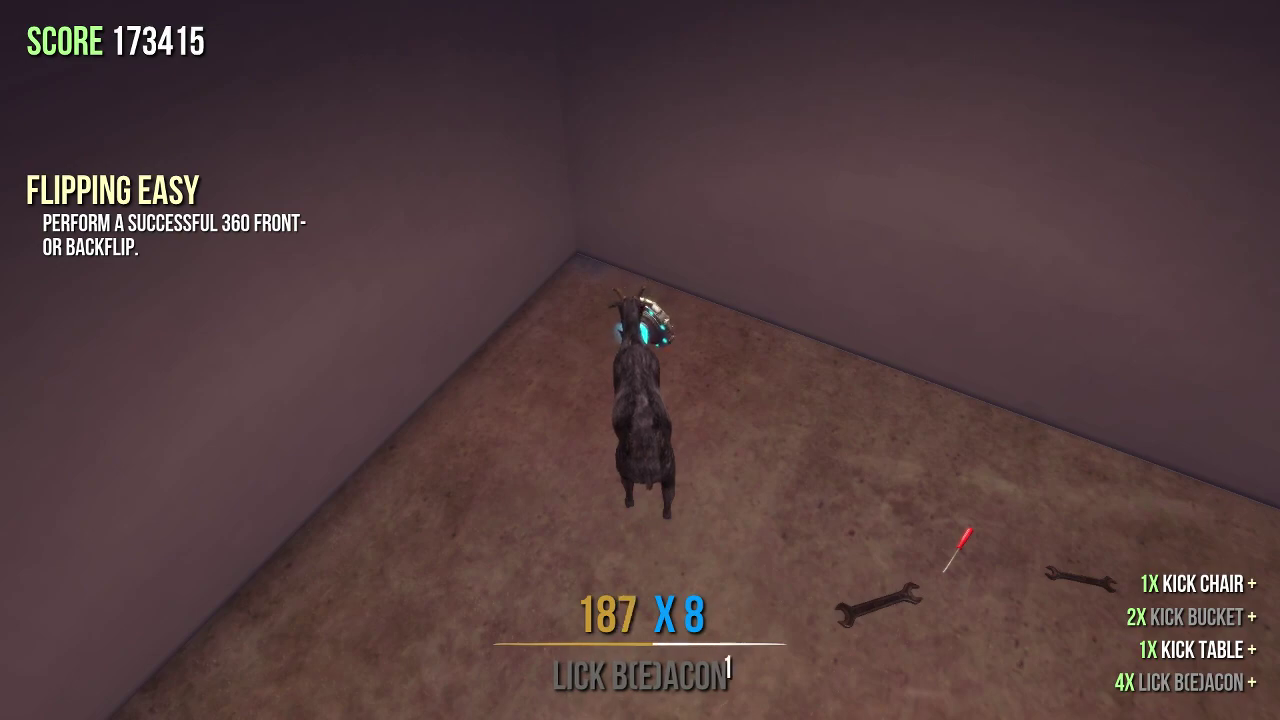
{"action": "key", "text": "w"}
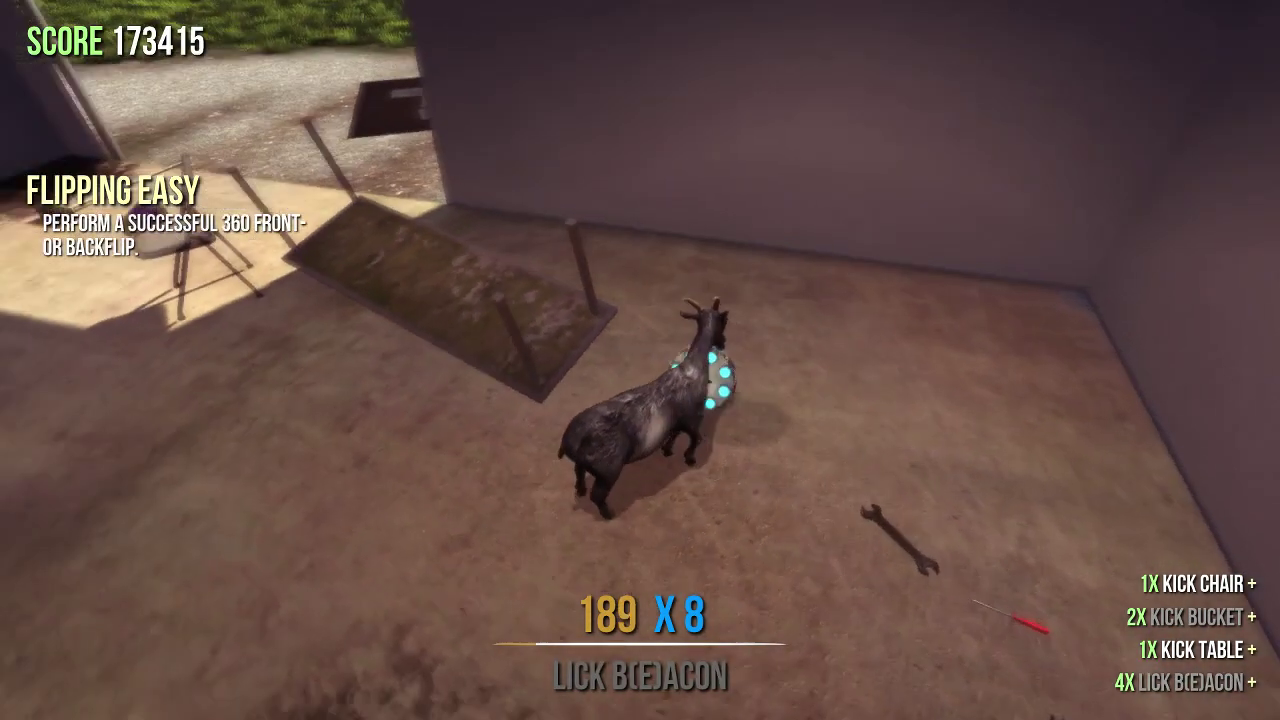
{"action": "key", "text": "w"}
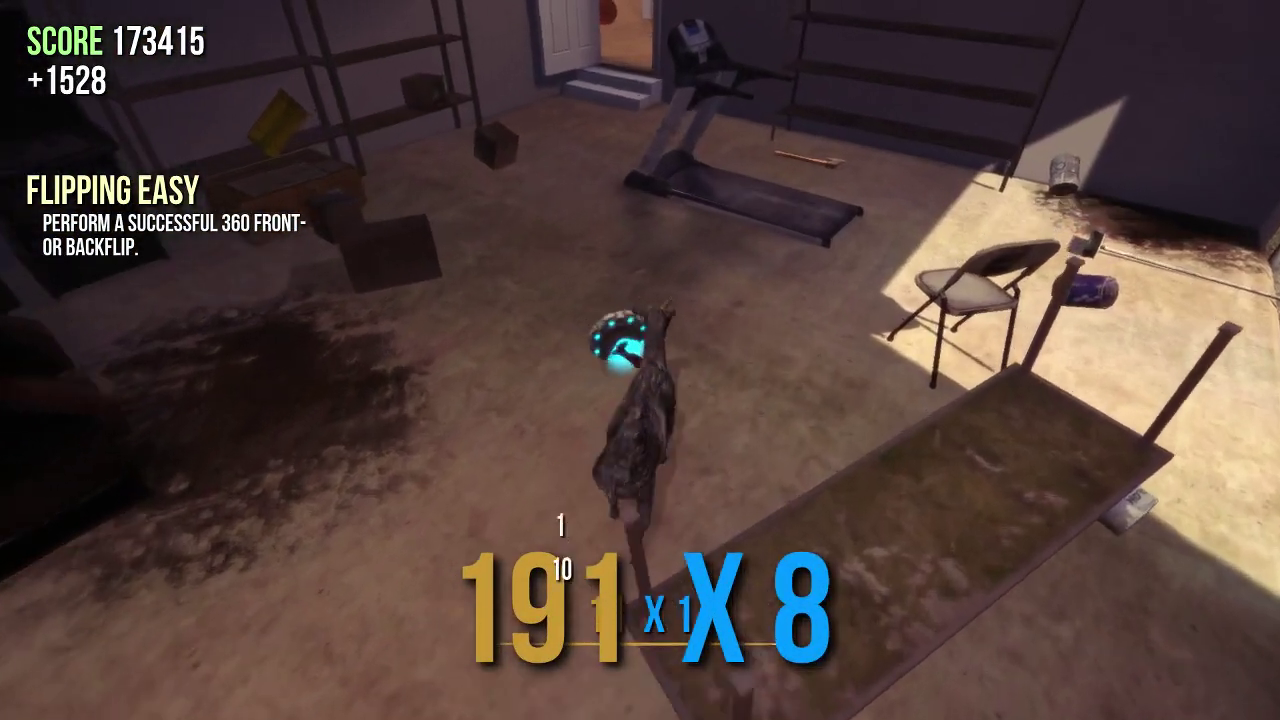
{"action": "key", "text": "w"}
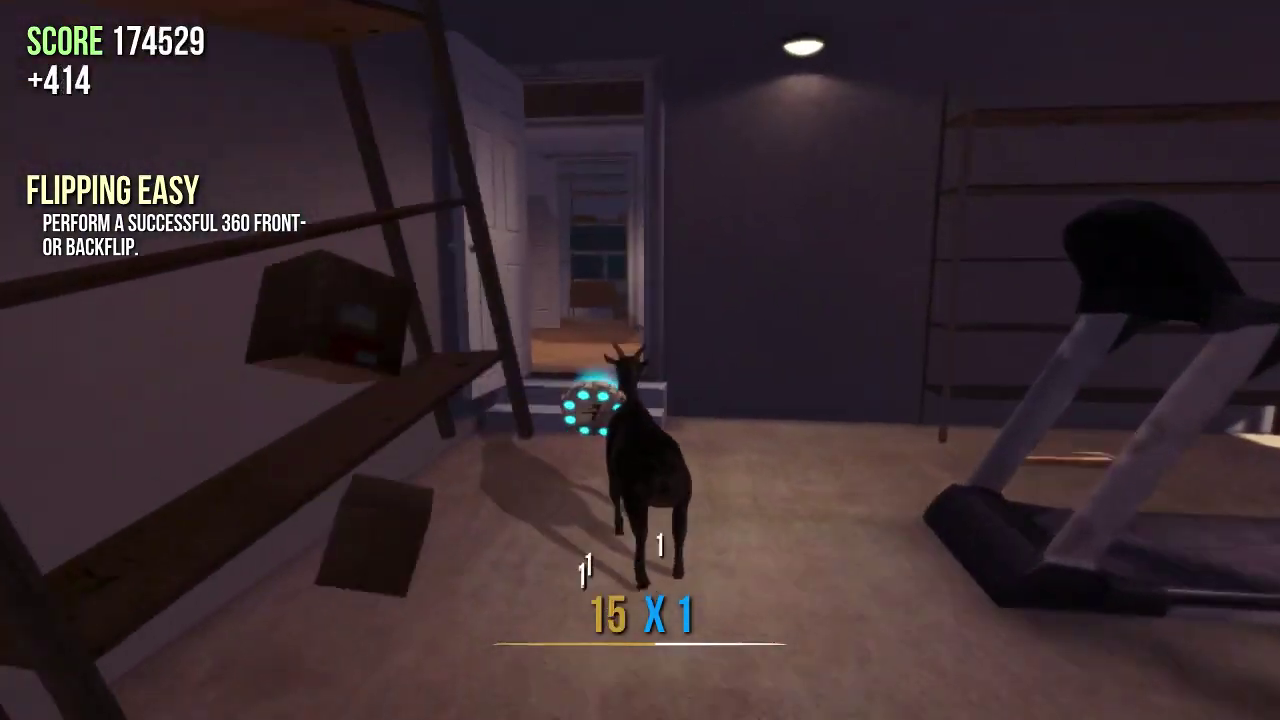
{"action": "key", "text": "w"}
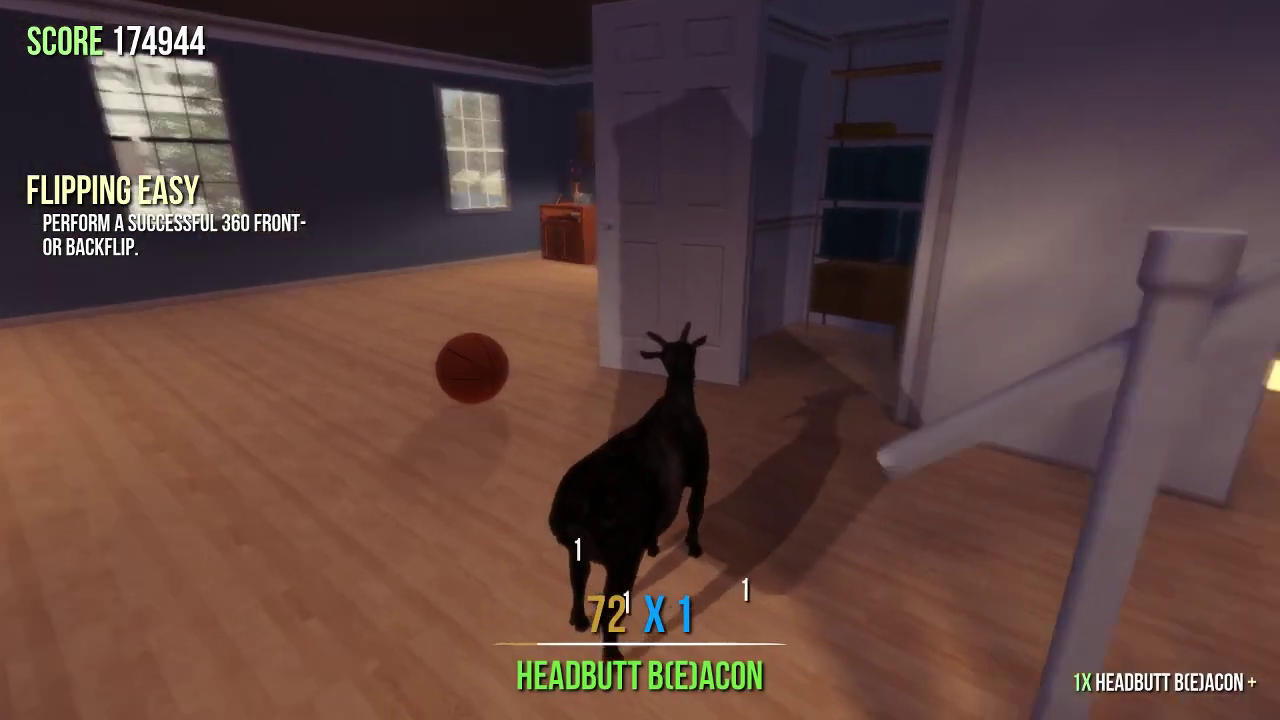
Head through the bedroom and hallway, then wreck the dining room furniture, glass and plates.
{"action": "key", "text": "w"}
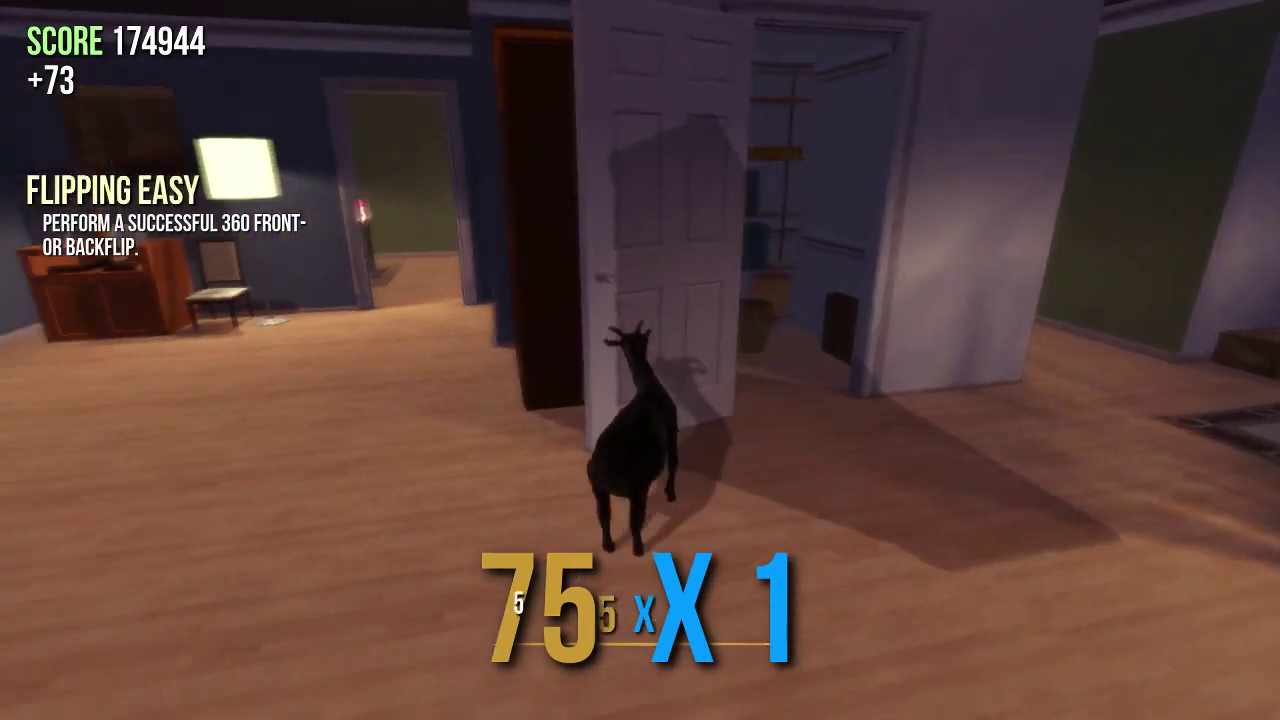
{"action": "key", "text": "w"}
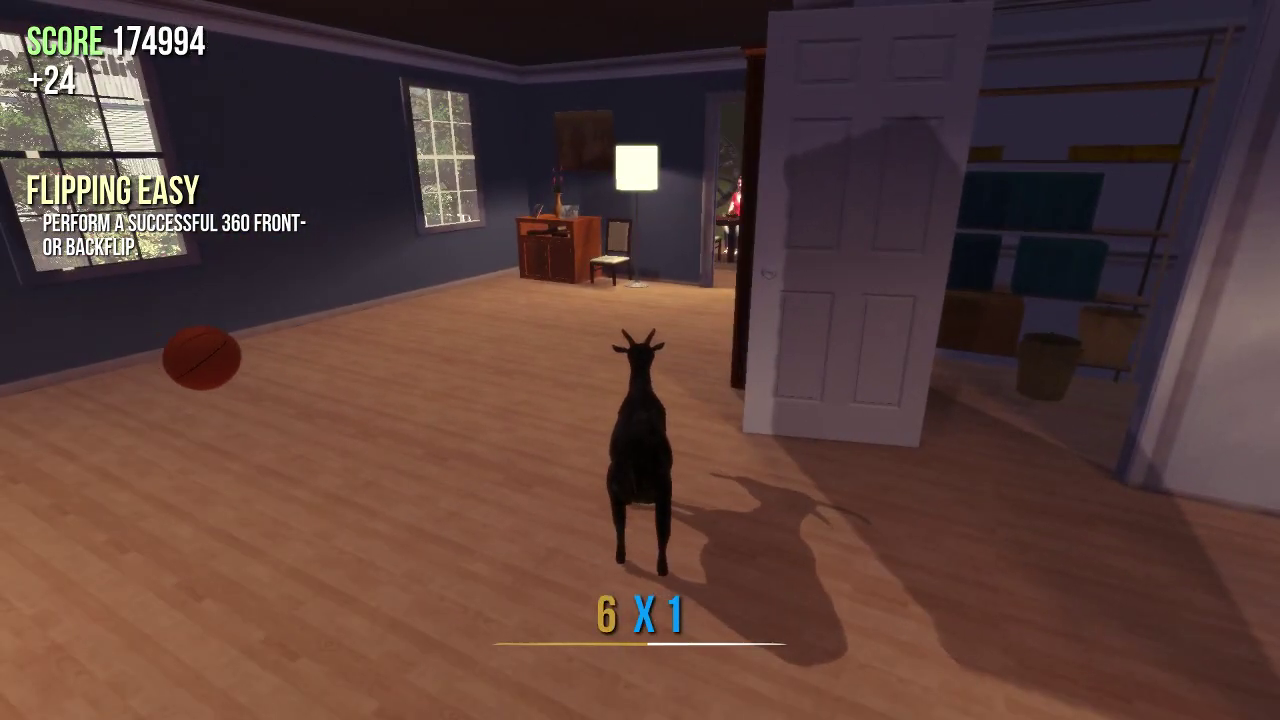
{"action": "key", "text": "w"}
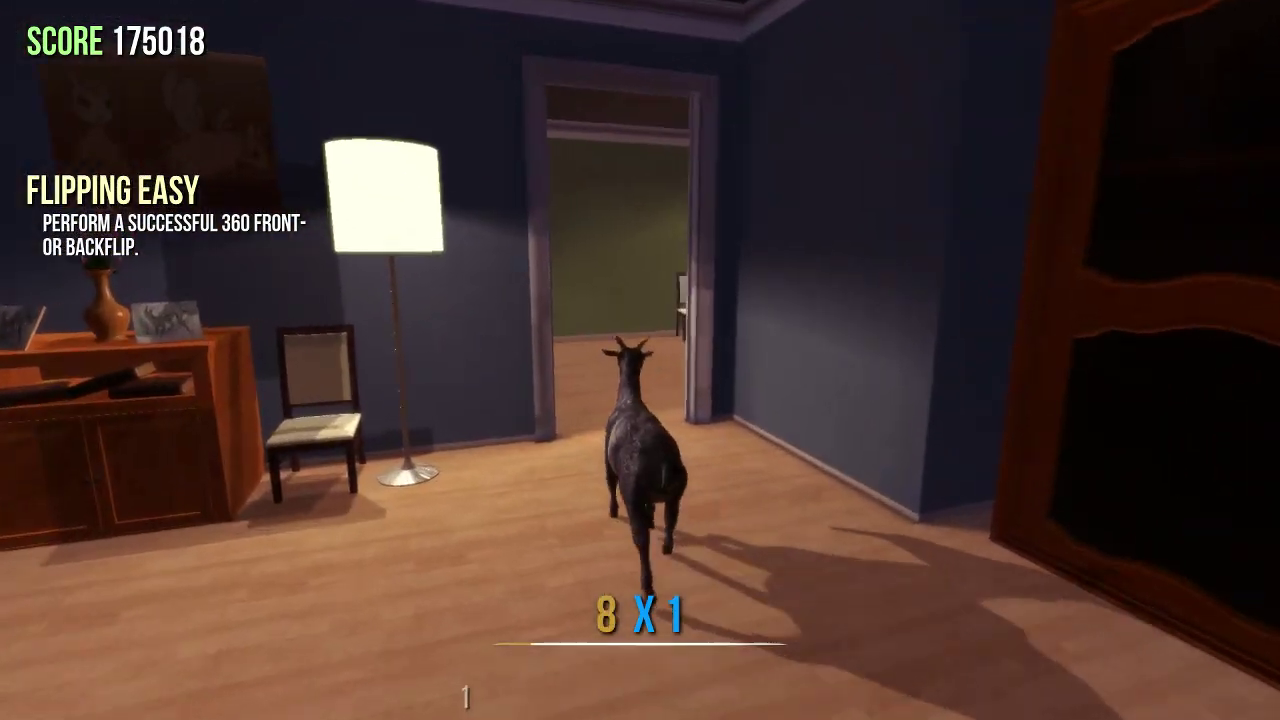
{"action": "key", "text": "w"}
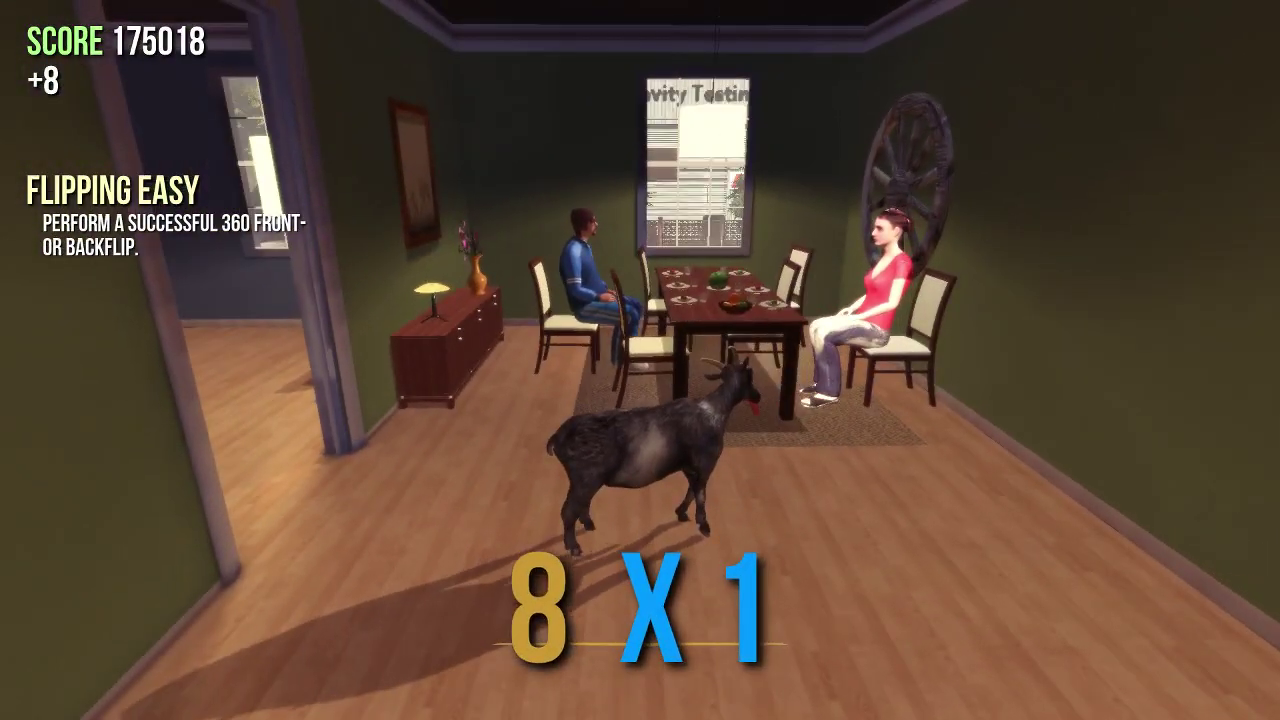
{"action": "key", "text": "w"}
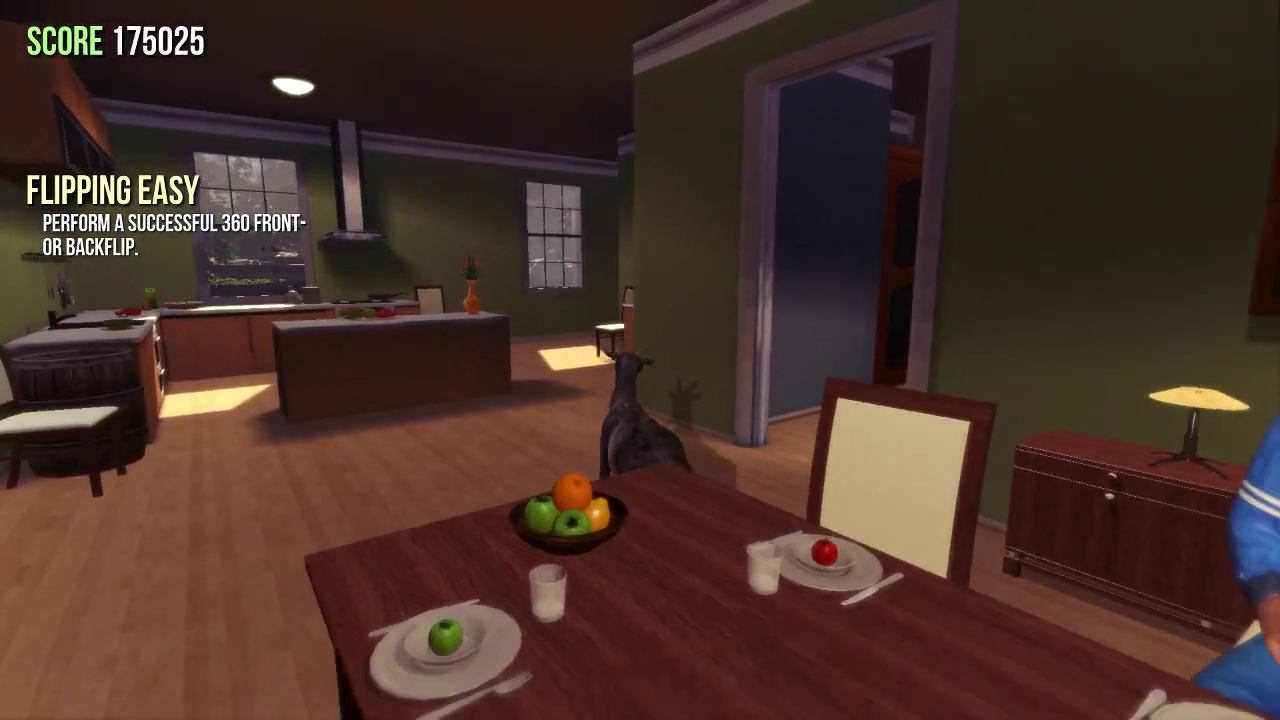
{"action": "key", "text": "w"}
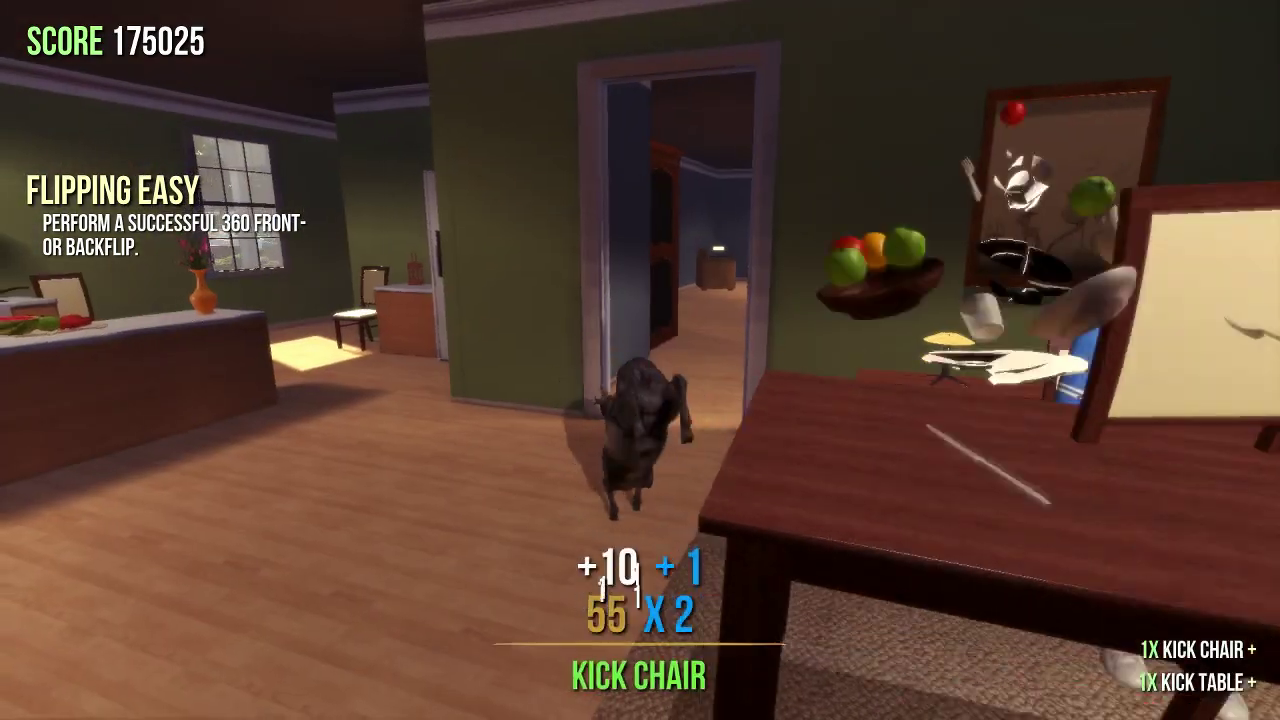
{"action": "key", "text": "w"}
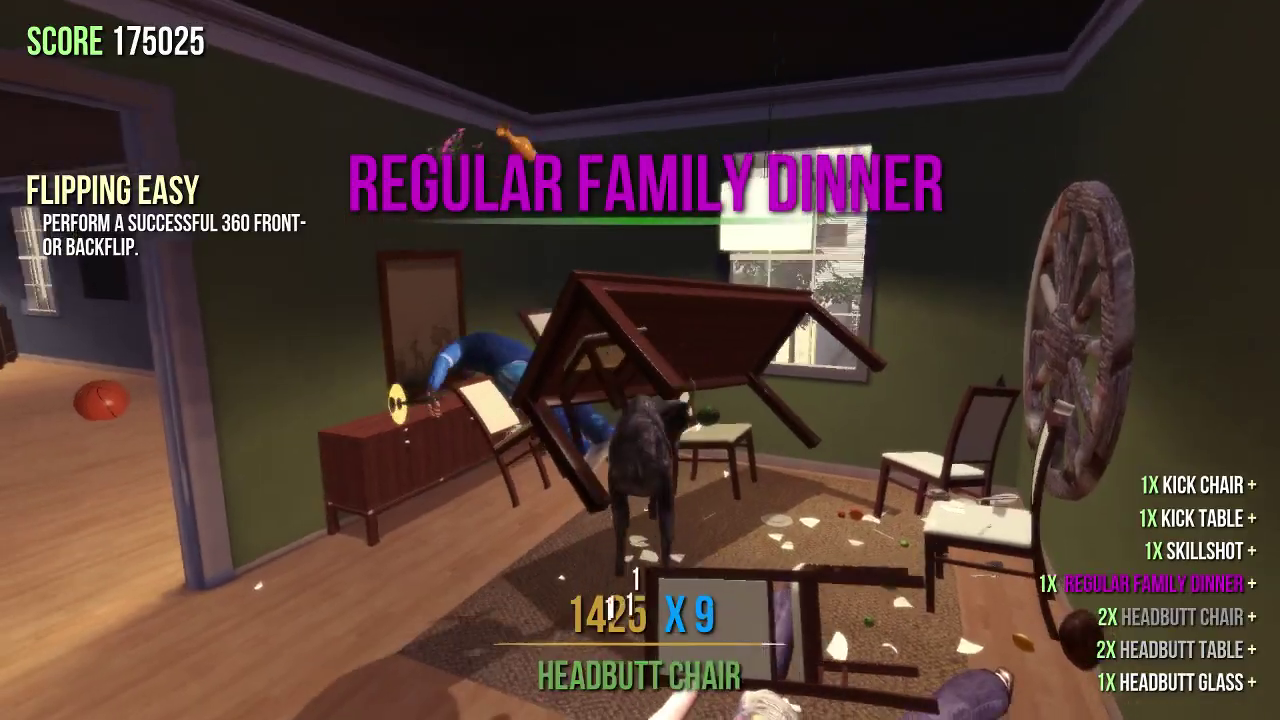
{"action": "key", "text": "w"}
{"action": "key", "text": "w"}
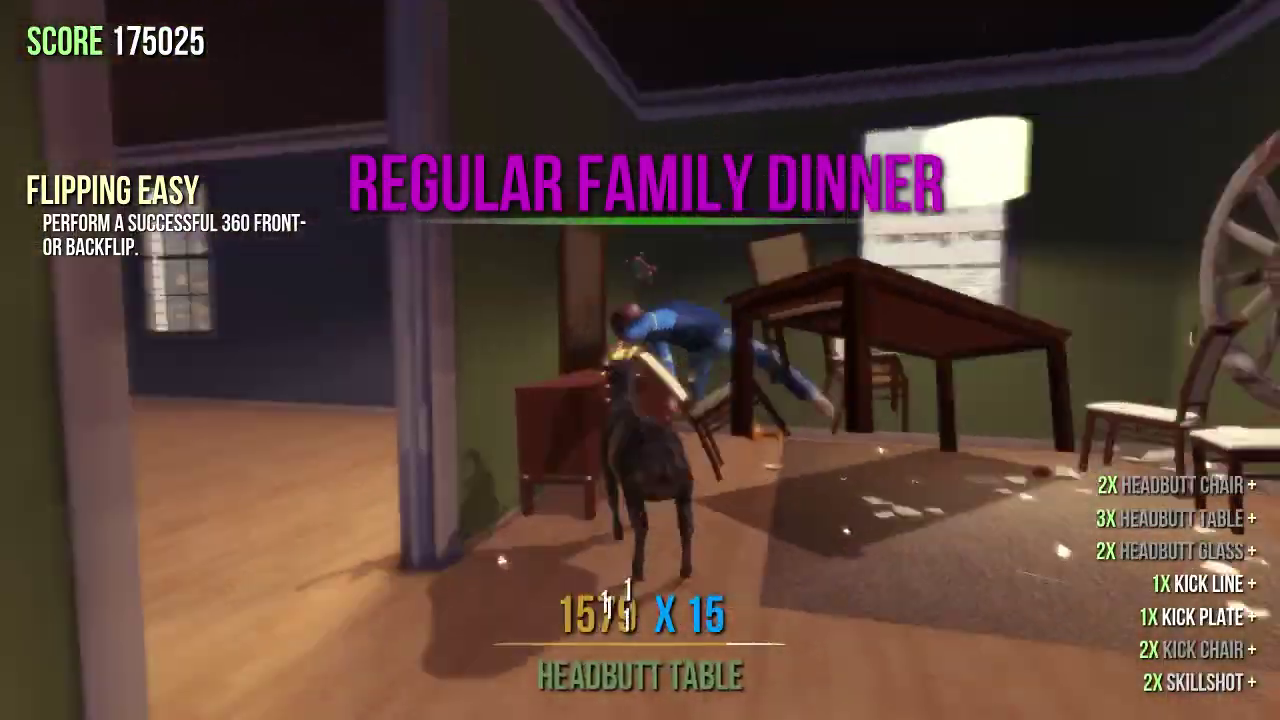
{"action": "key", "text": "w"}
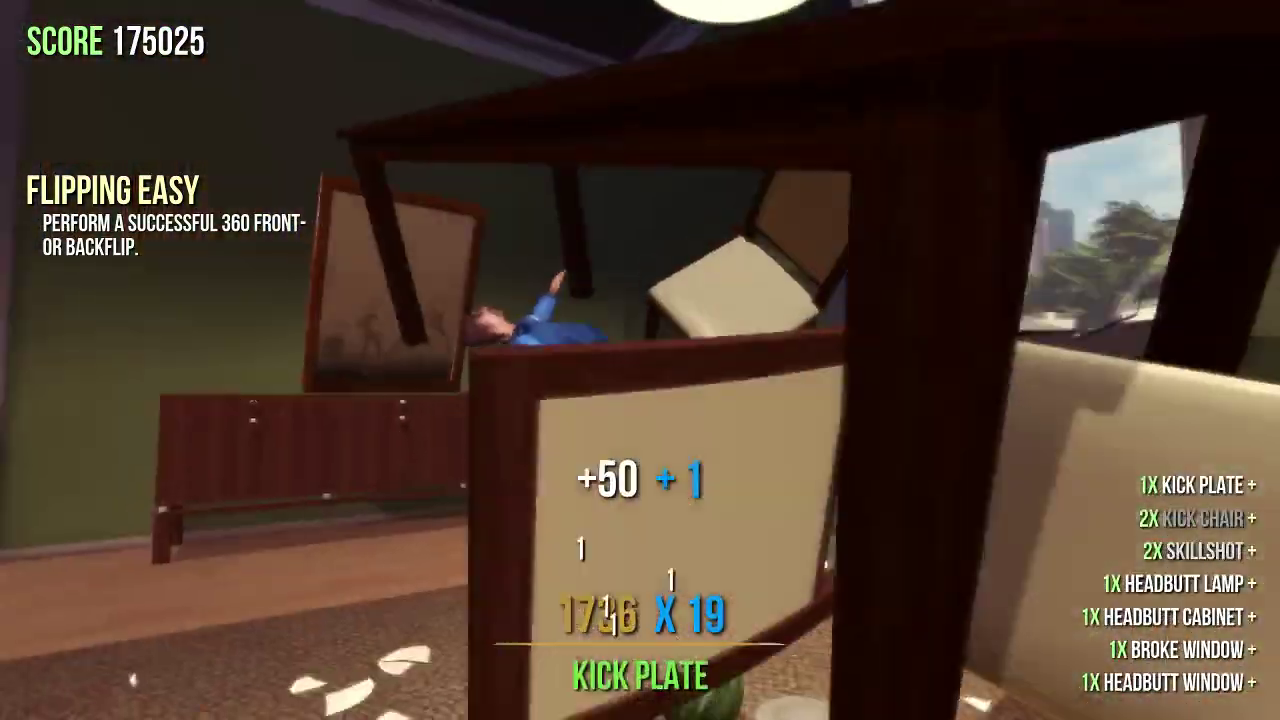
{"action": "key", "text": "w"}
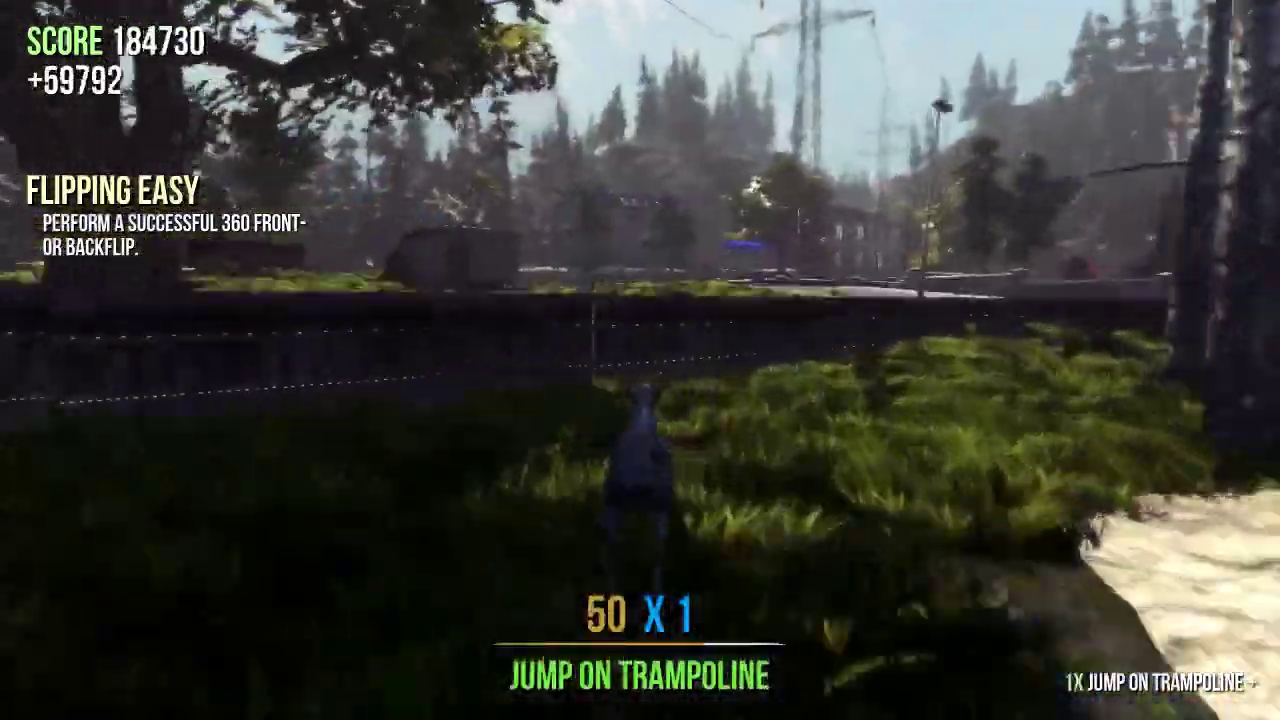
Jump the fence and yard wall and run across the rocks and grass toward the house.
{"action": "key", "text": "w"}
{"action": "key", "text": "space"}
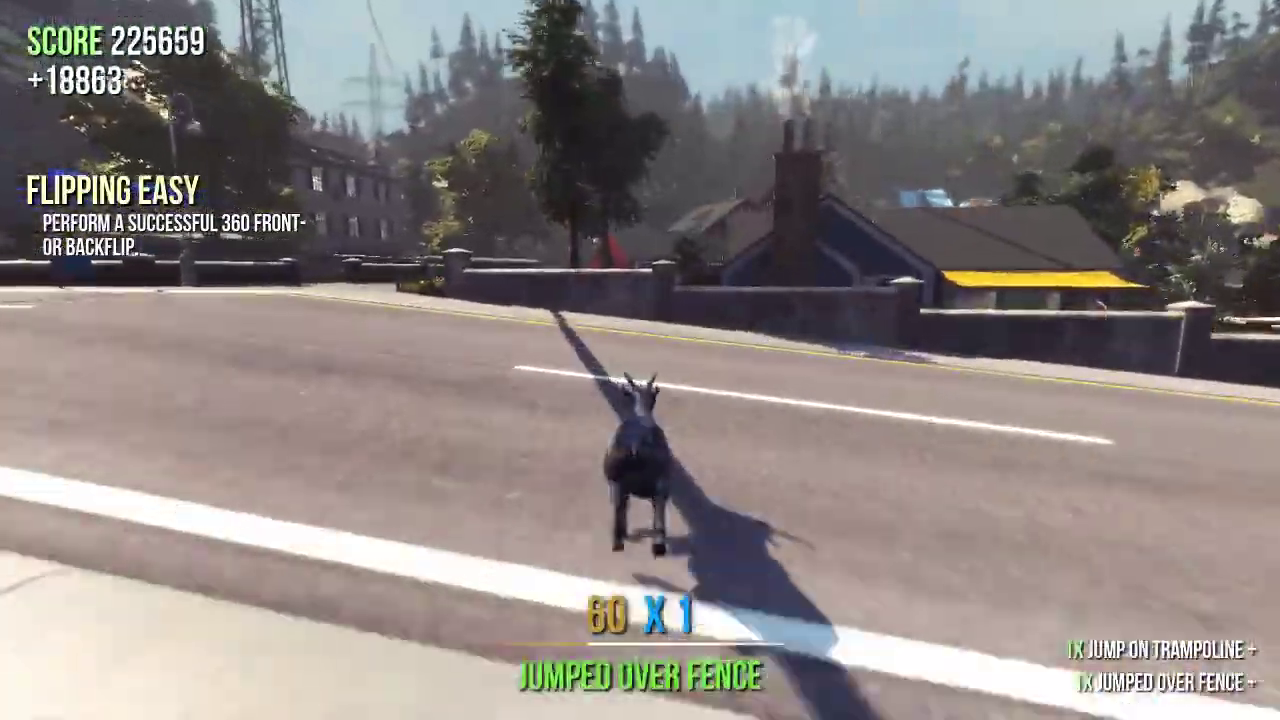
{"action": "key", "text": "space"}
{"action": "key", "text": "space"}
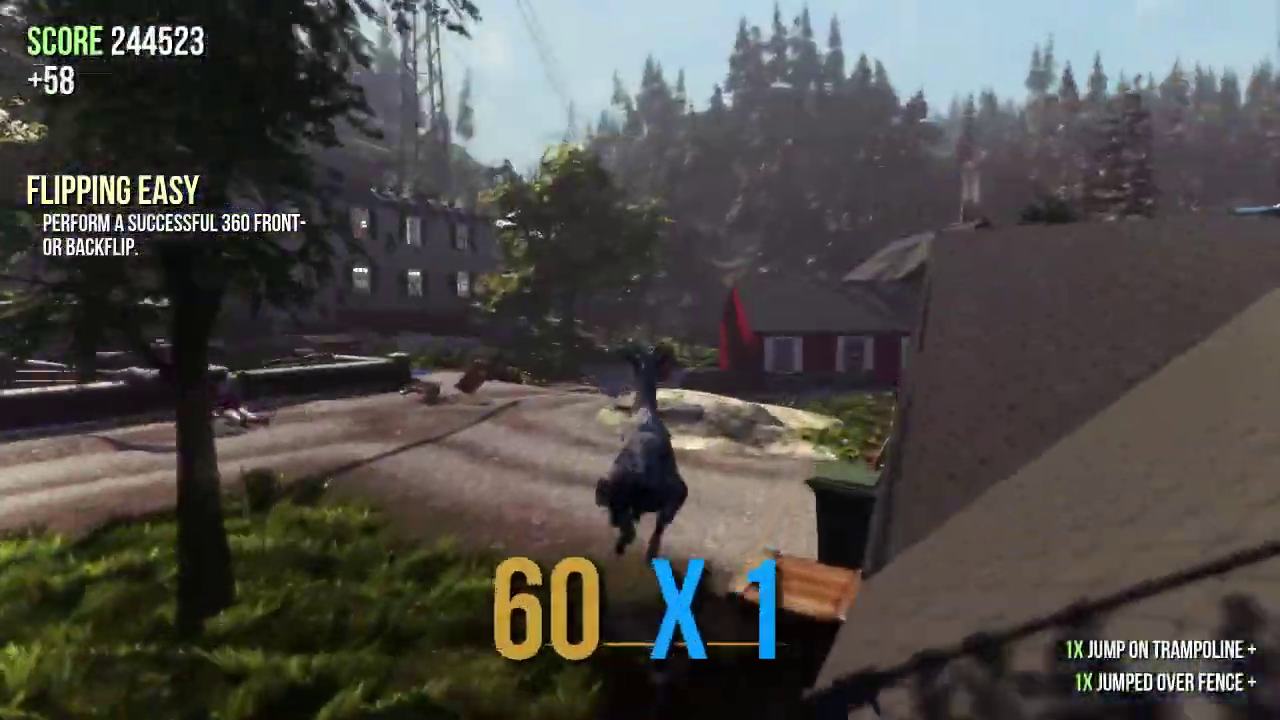
{"action": "key", "text": "w"}
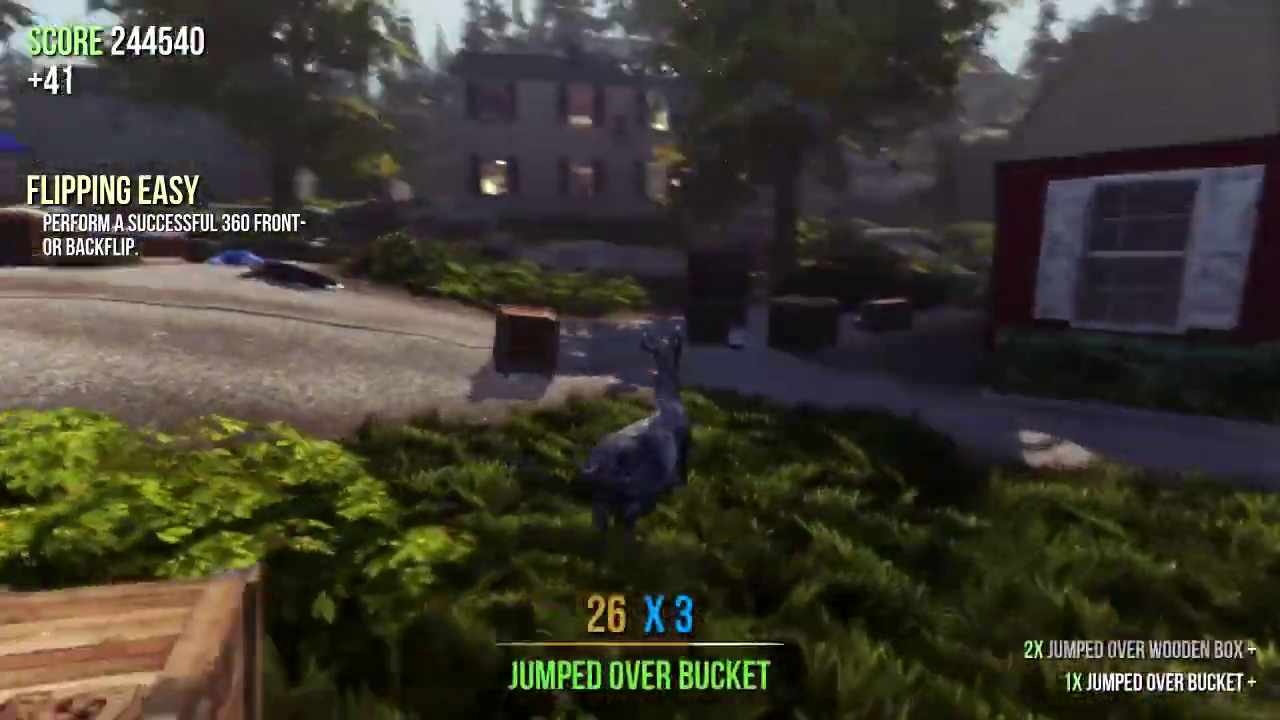
{"action": "key", "text": "w"}
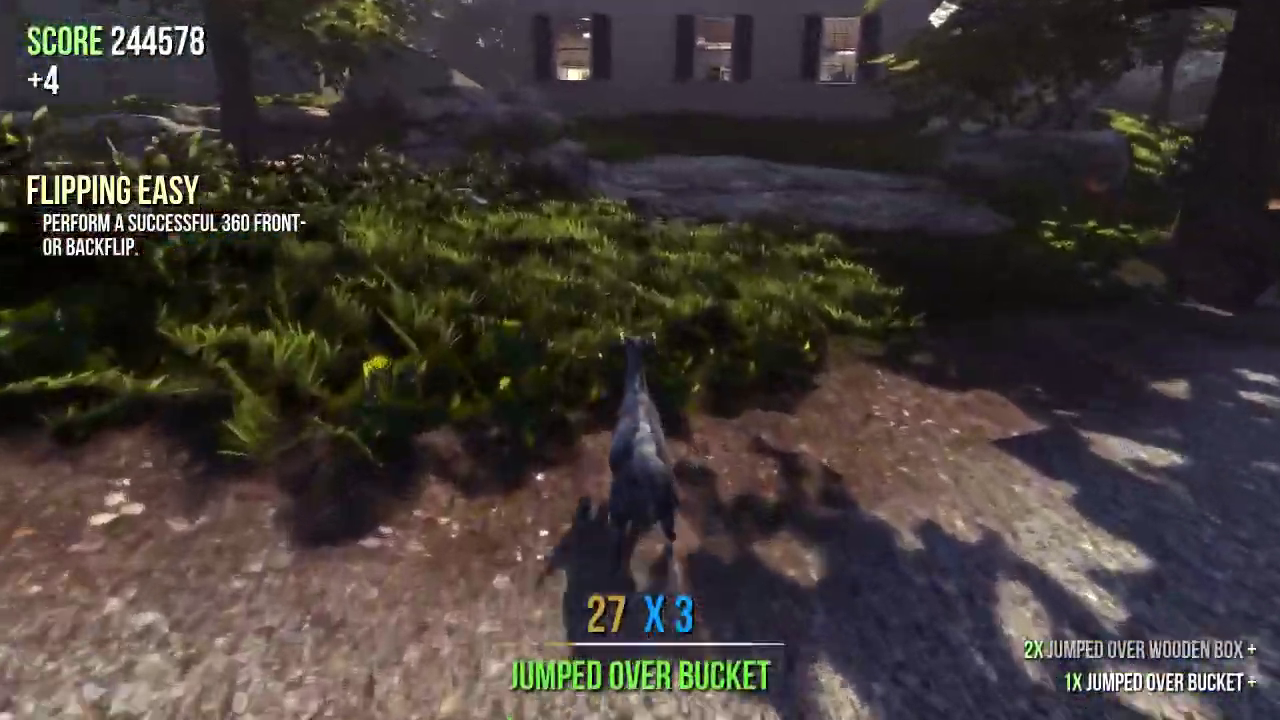
{"action": "key", "text": "w"}
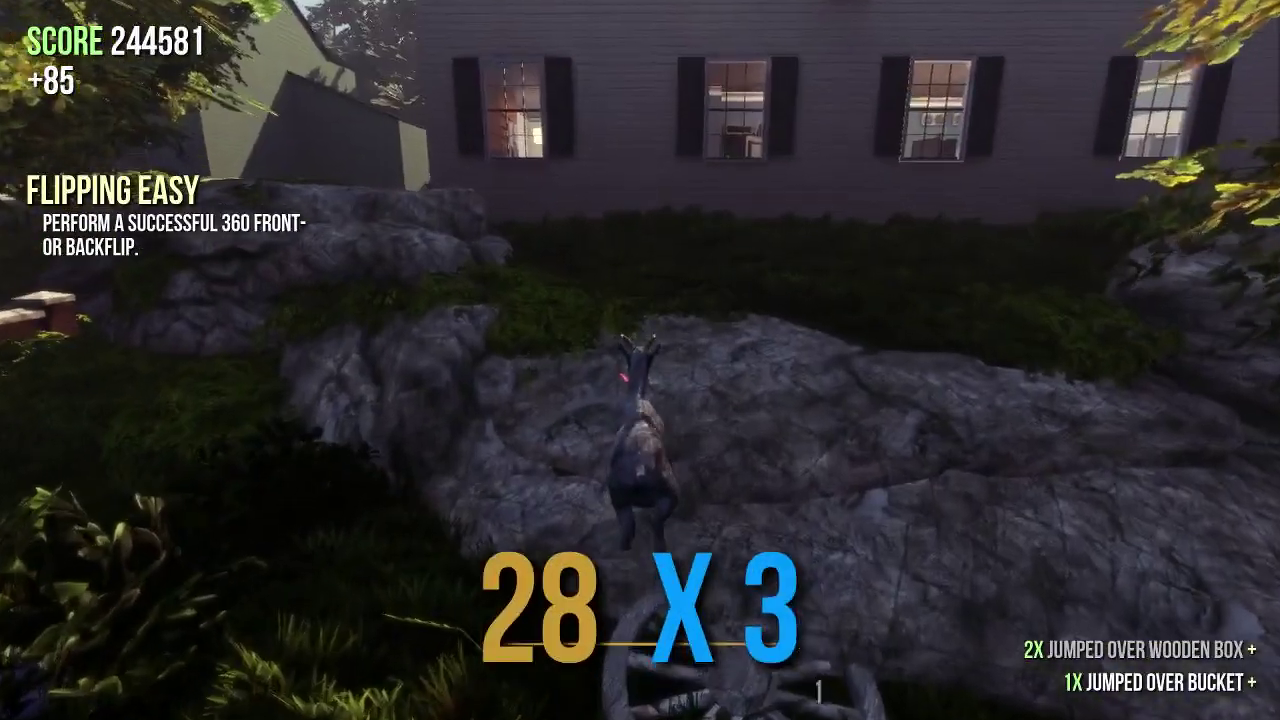
Headbutt through the house window, then leave the game for the desktop.
{"action": "key", "text": "w"}
{"action": "key", "text": "space"}
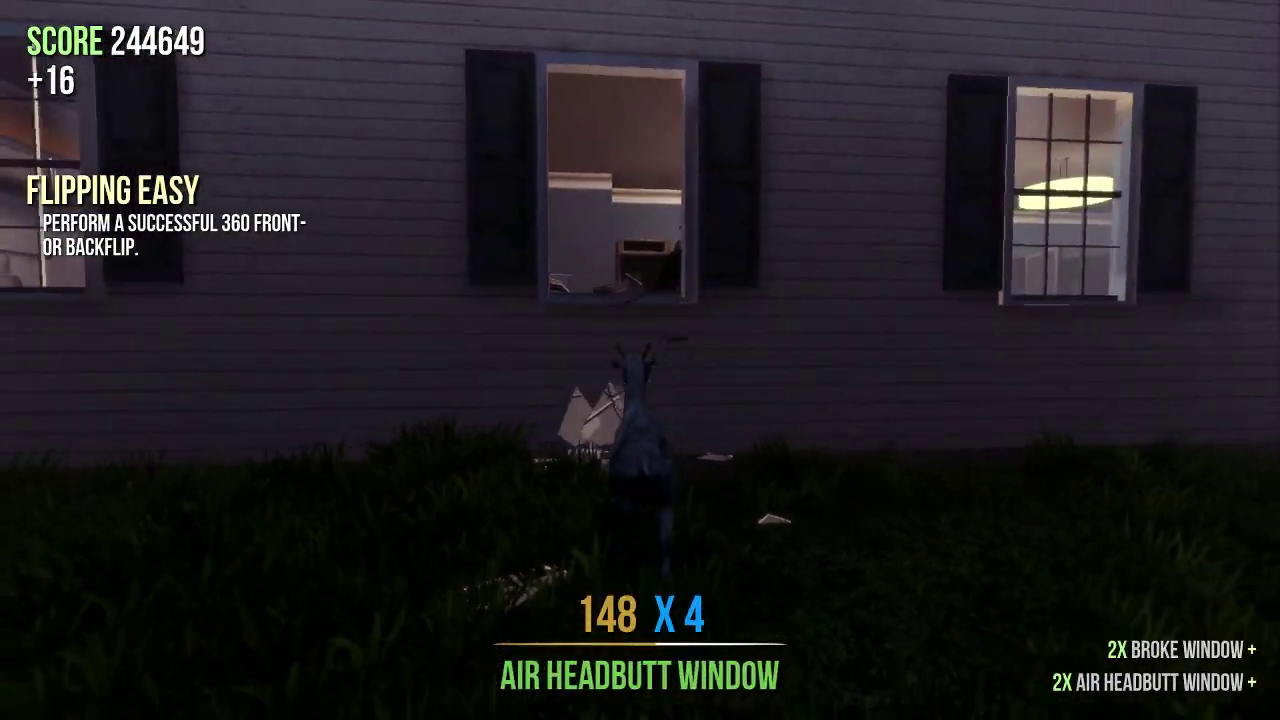
{"action": "key", "text": "space"}
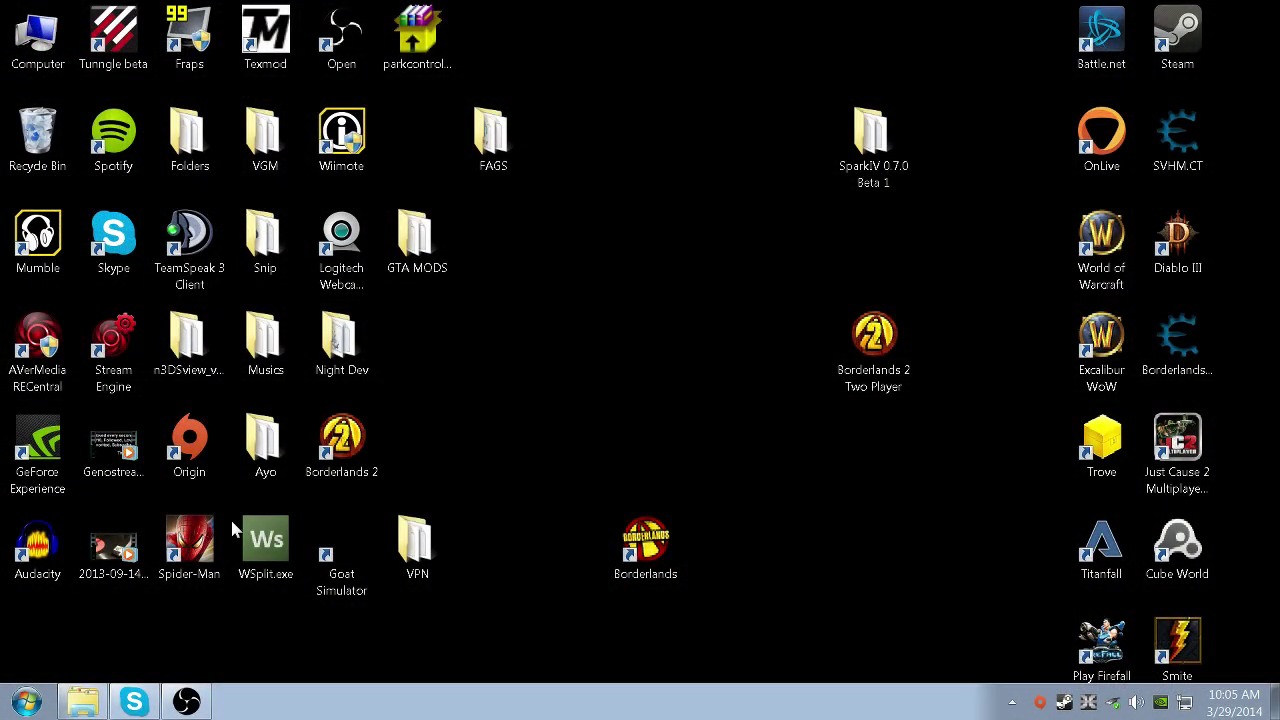
Browse Documents > my games > GoatSim > GoatGame > Config and select GoatEngine.ini.
{"action": "key", "text": "super"}
{"action": "left_click", "coordinate": [329, 129]}
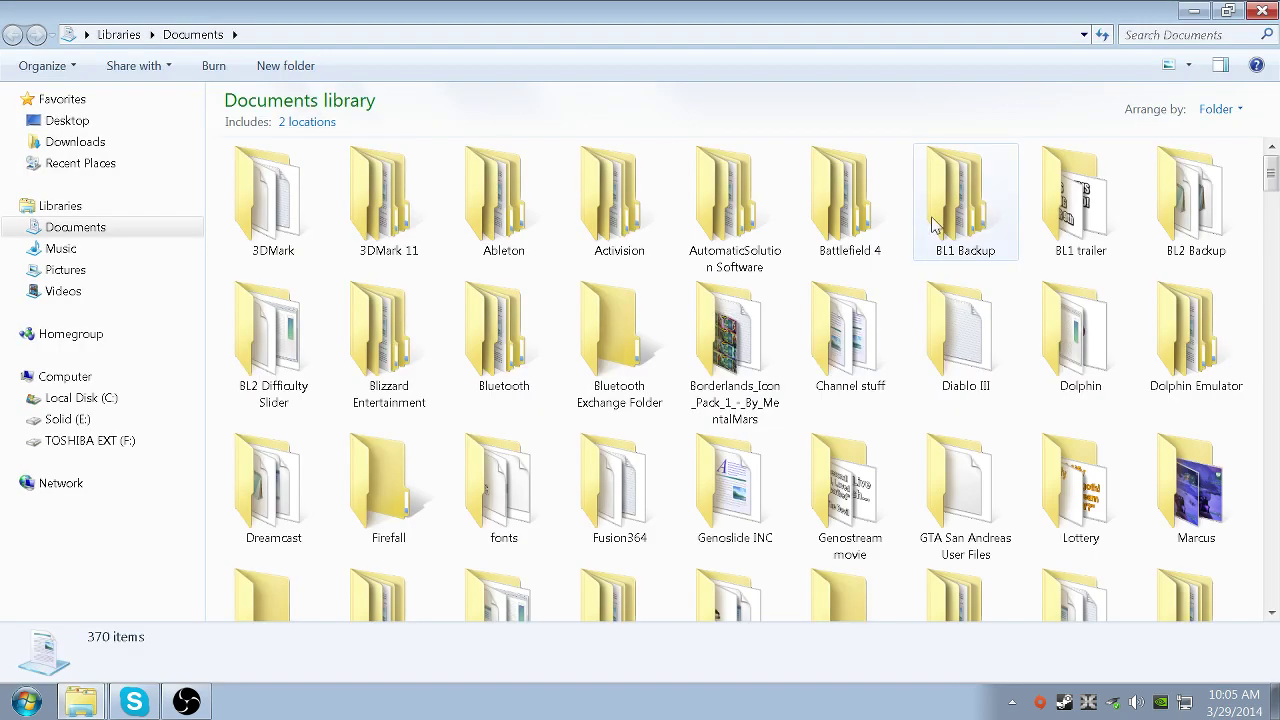
{"action": "scroll", "coordinate": [931, 224], "scroll_direction": "down", "scroll_amount": 3}
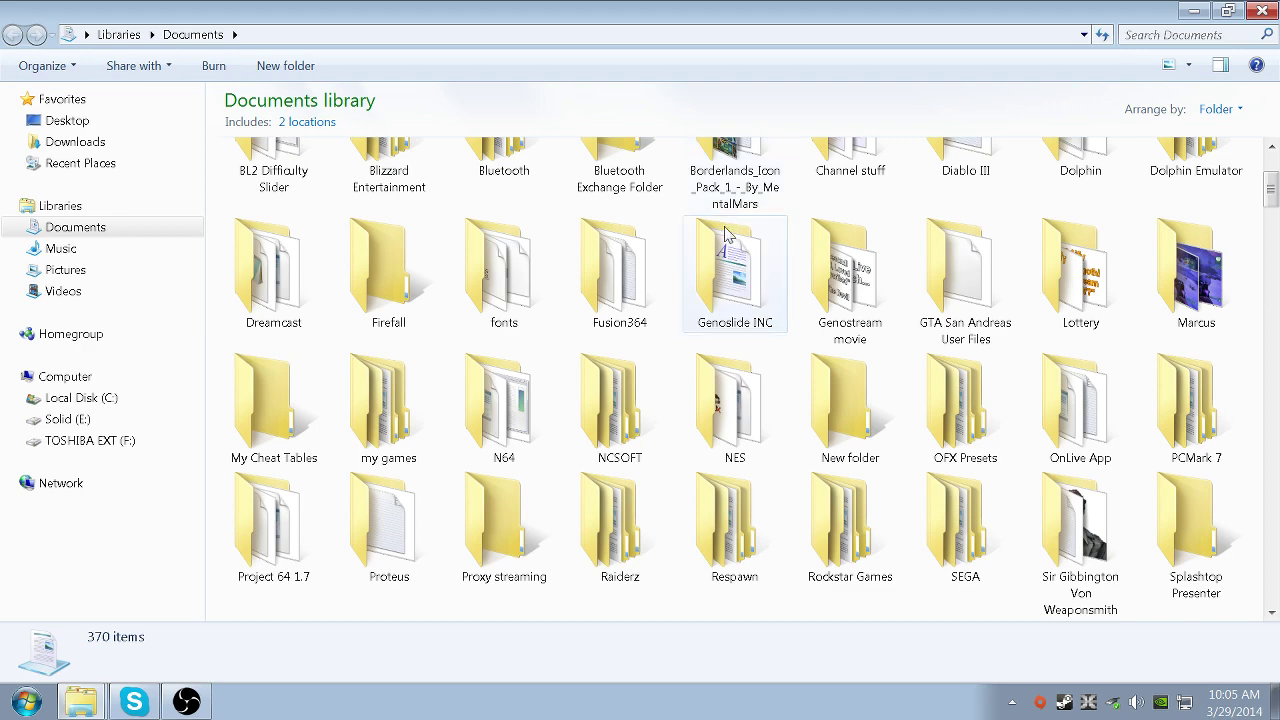
{"action": "double_click", "coordinate": [352, 412]}
{"action": "left_click", "coordinate": [399, 335]}
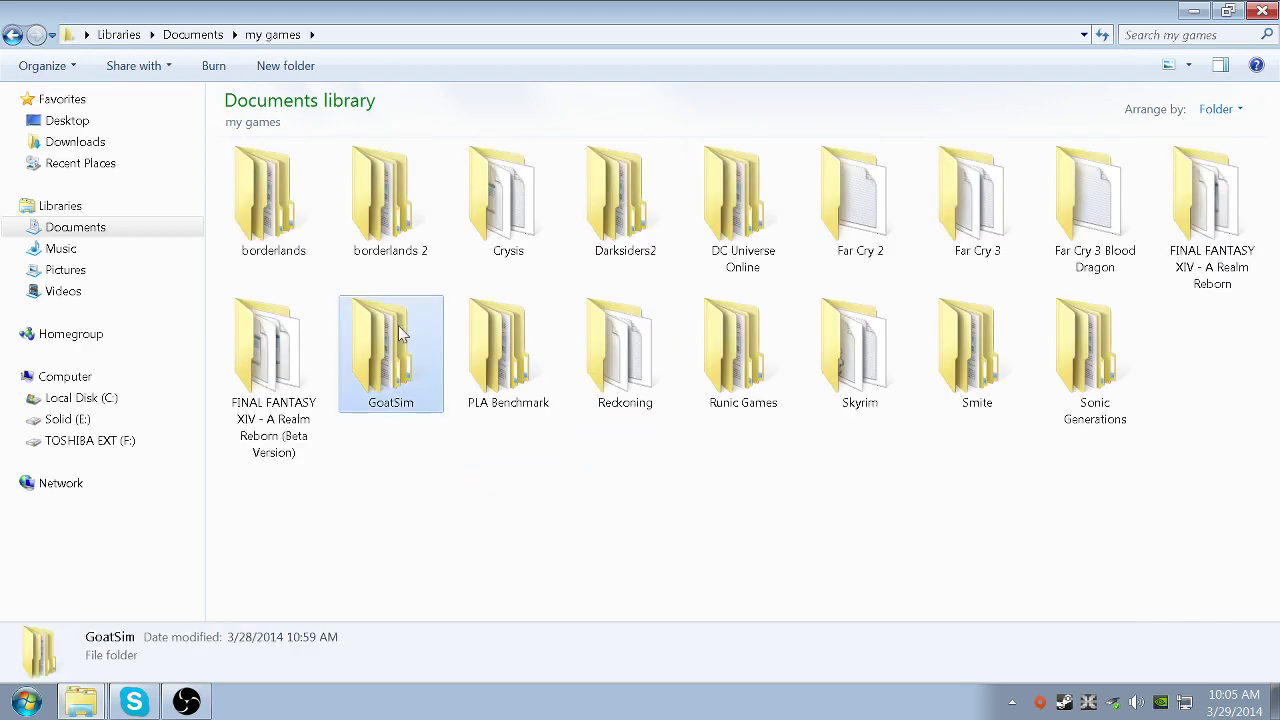
{"action": "double_click", "coordinate": [385, 368]}
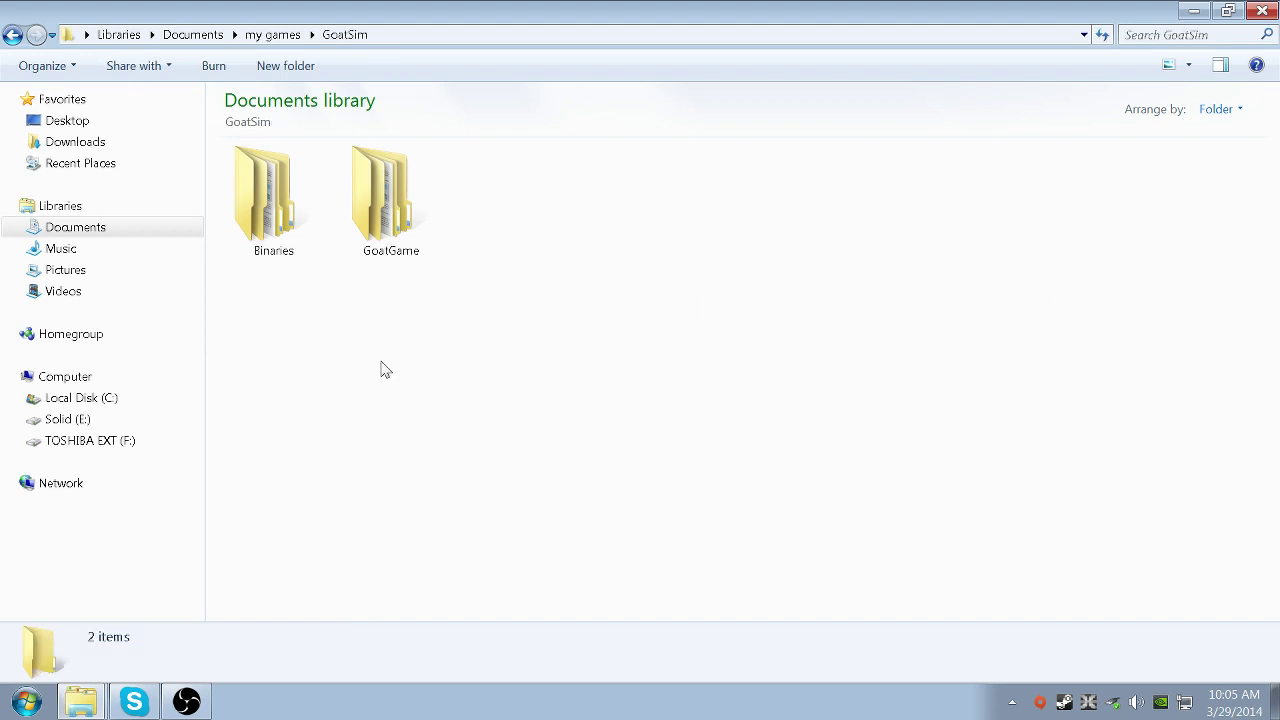
{"action": "left_click", "coordinate": [378, 190]}
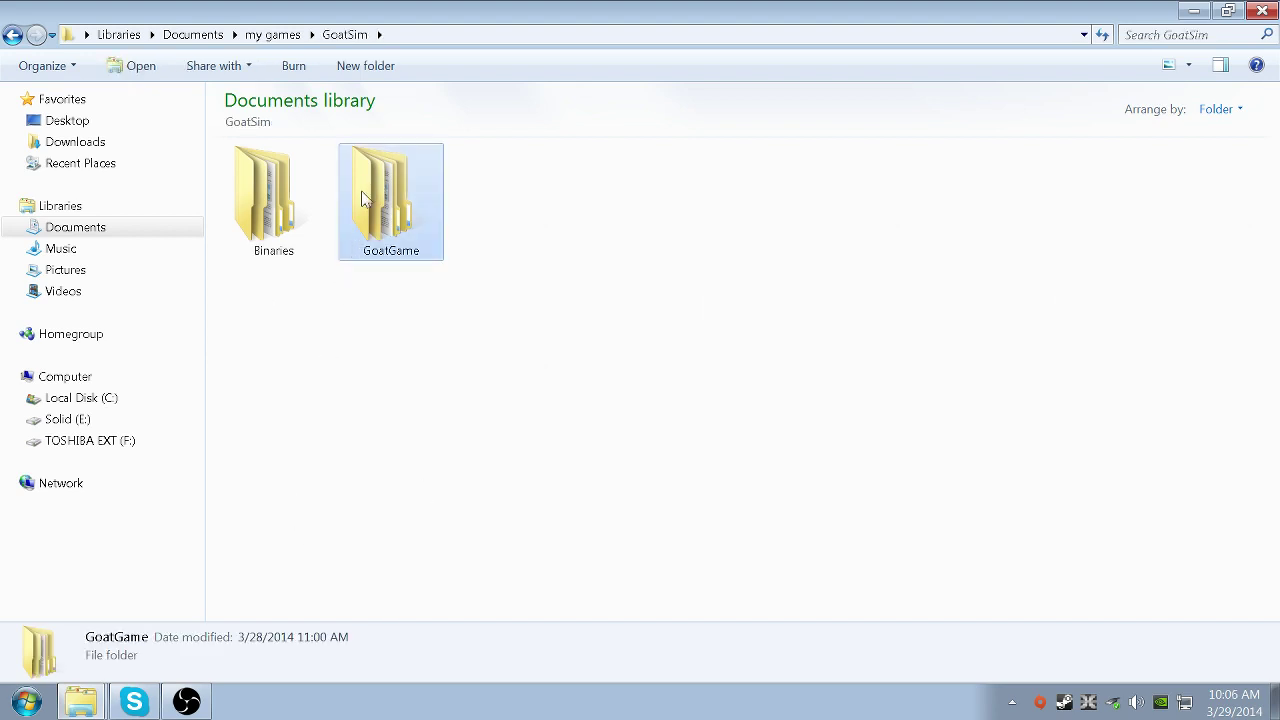
{"action": "double_click", "coordinate": [365, 198]}
{"action": "left_click", "coordinate": [400, 203]}
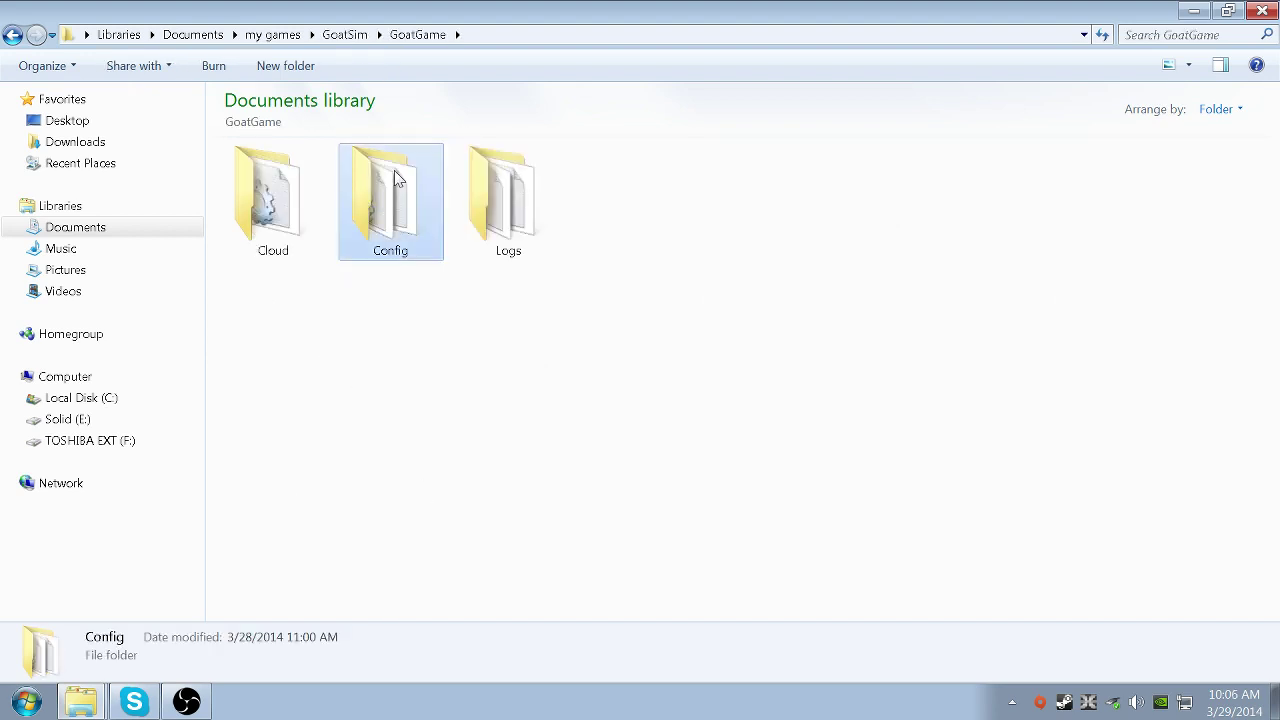
{"action": "double_click", "coordinate": [366, 194]}
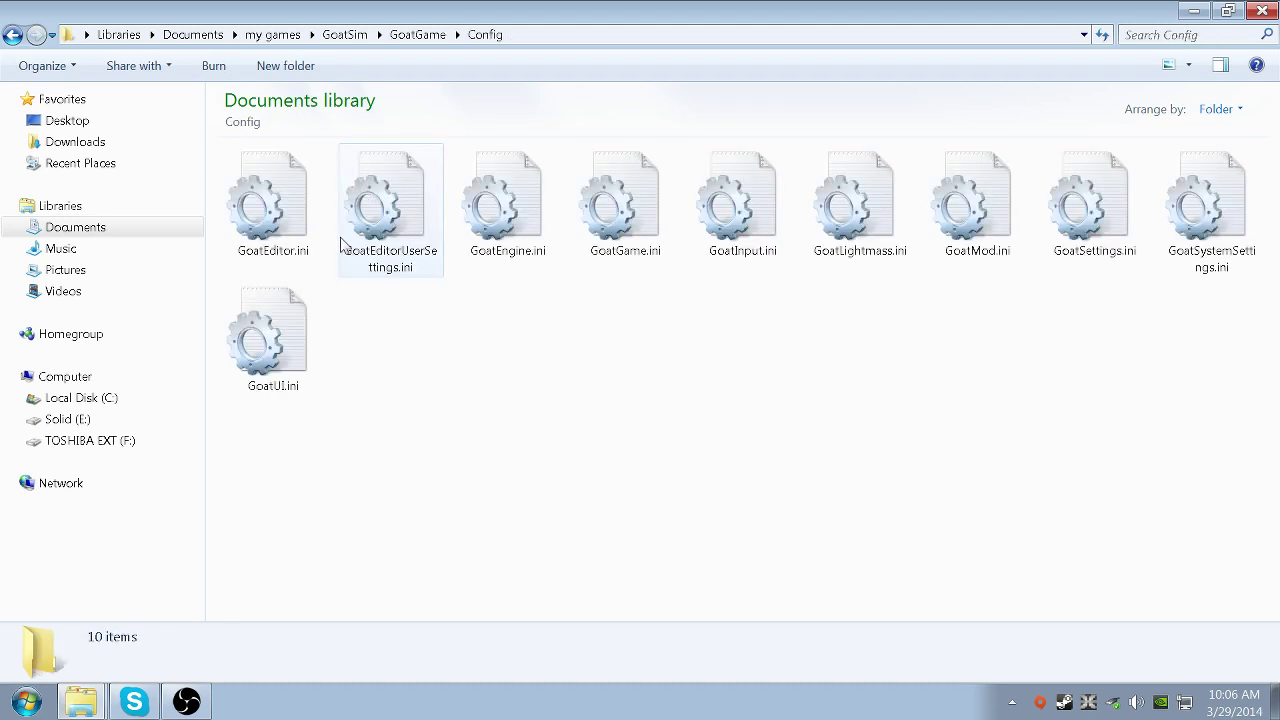
{"action": "left_click", "coordinate": [520, 200]}
Open GoatEngine.ini in a maximized Notepad and search for the PhysX setting.
{"action": "double_click", "coordinate": [503, 205]}
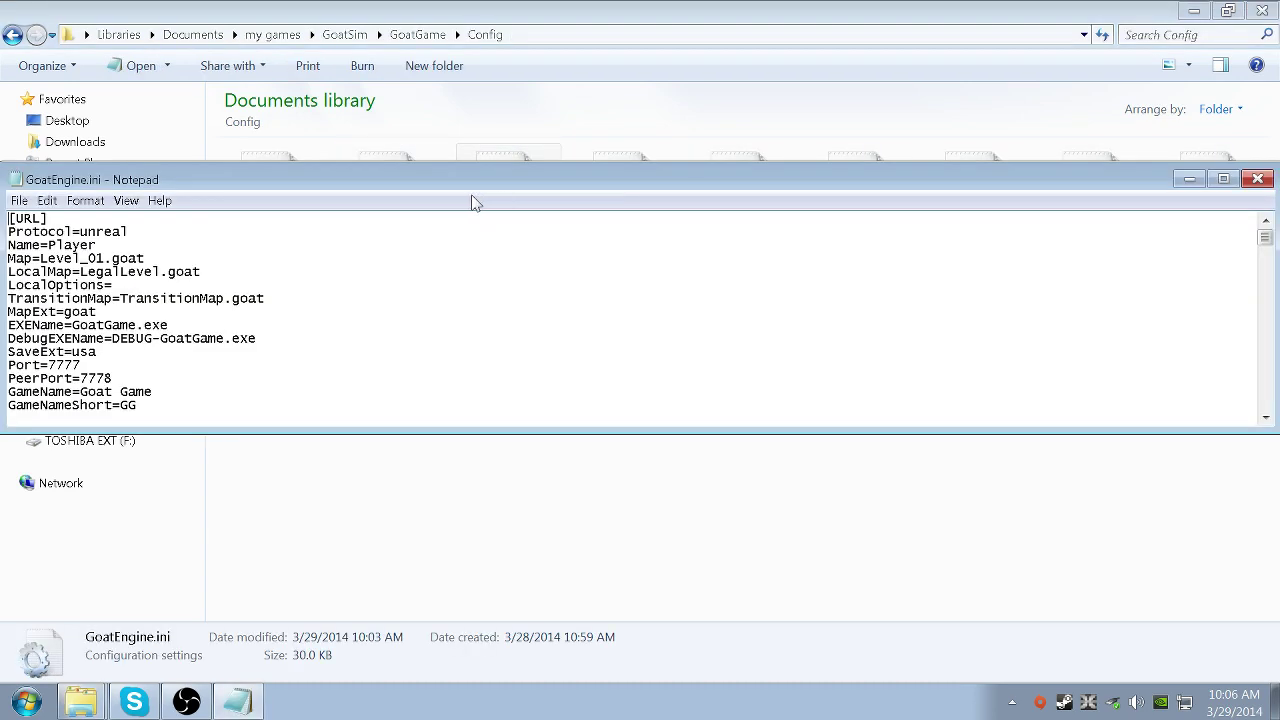
{"action": "double_click", "coordinate": [399, 182]}
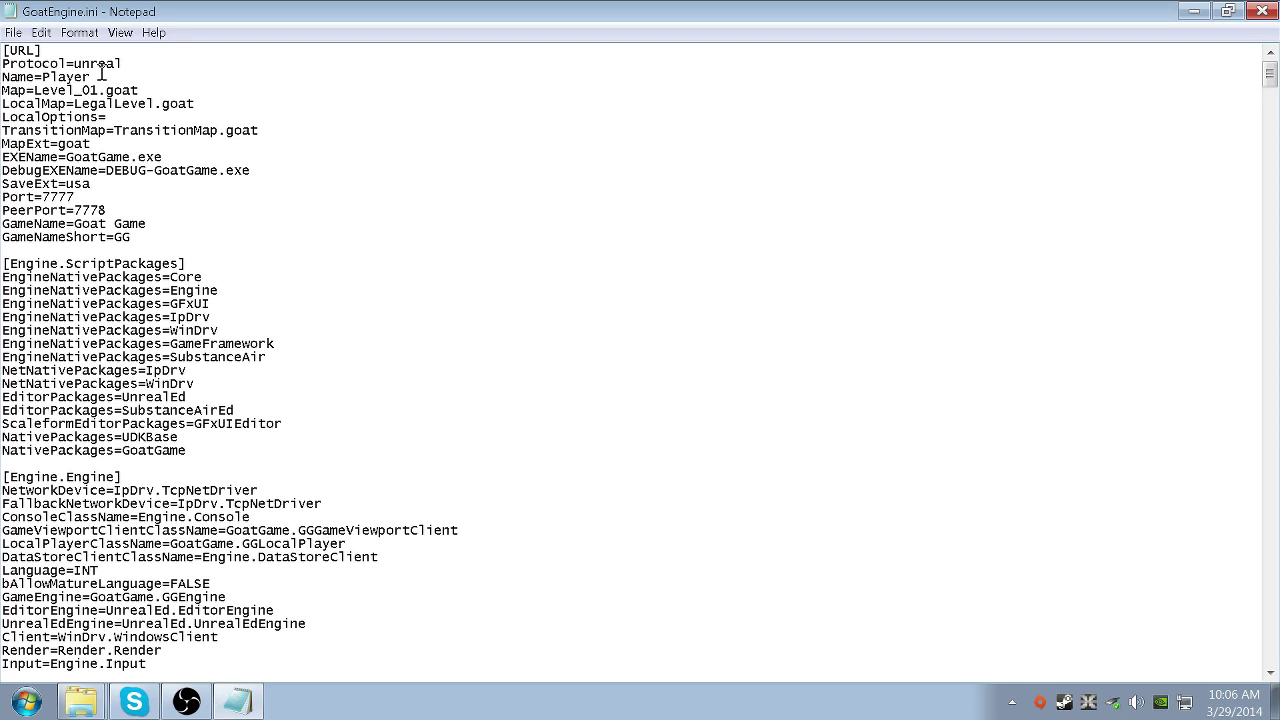
{"action": "left_click", "coordinate": [44, 35]}
{"action": "left_click", "coordinate": [66, 154]}
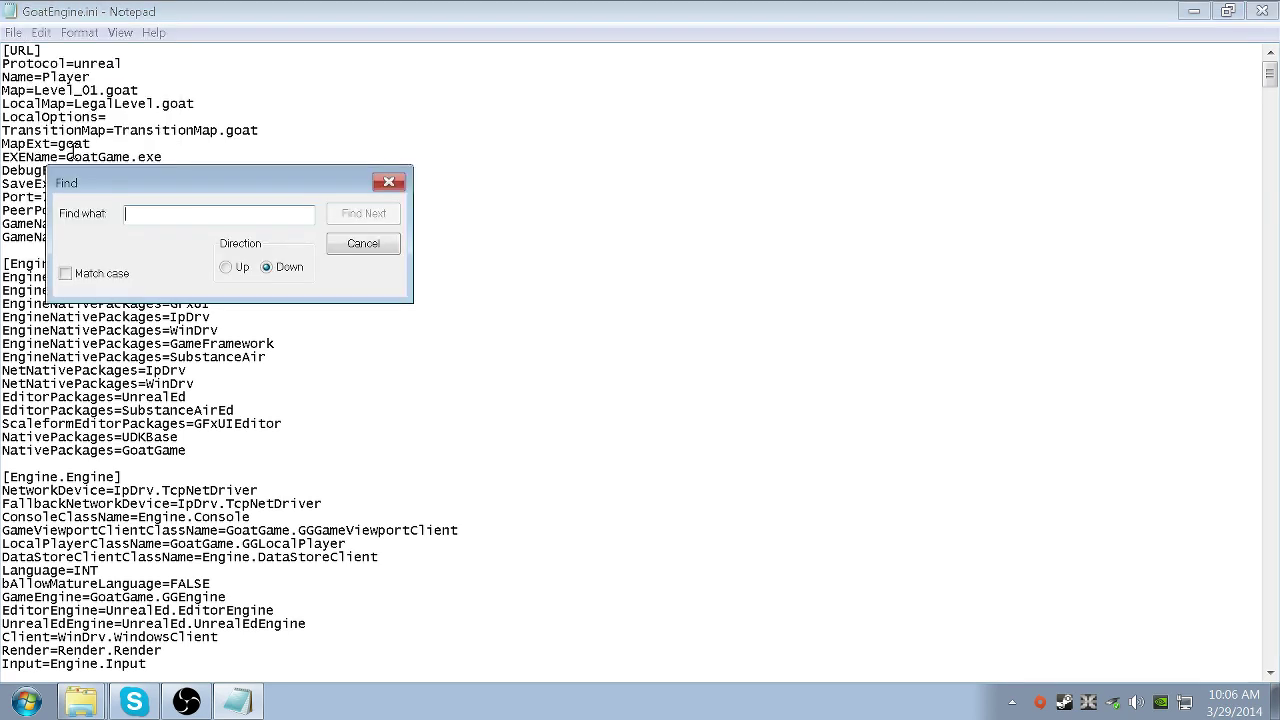
{"action": "type", "text": "Pr"}
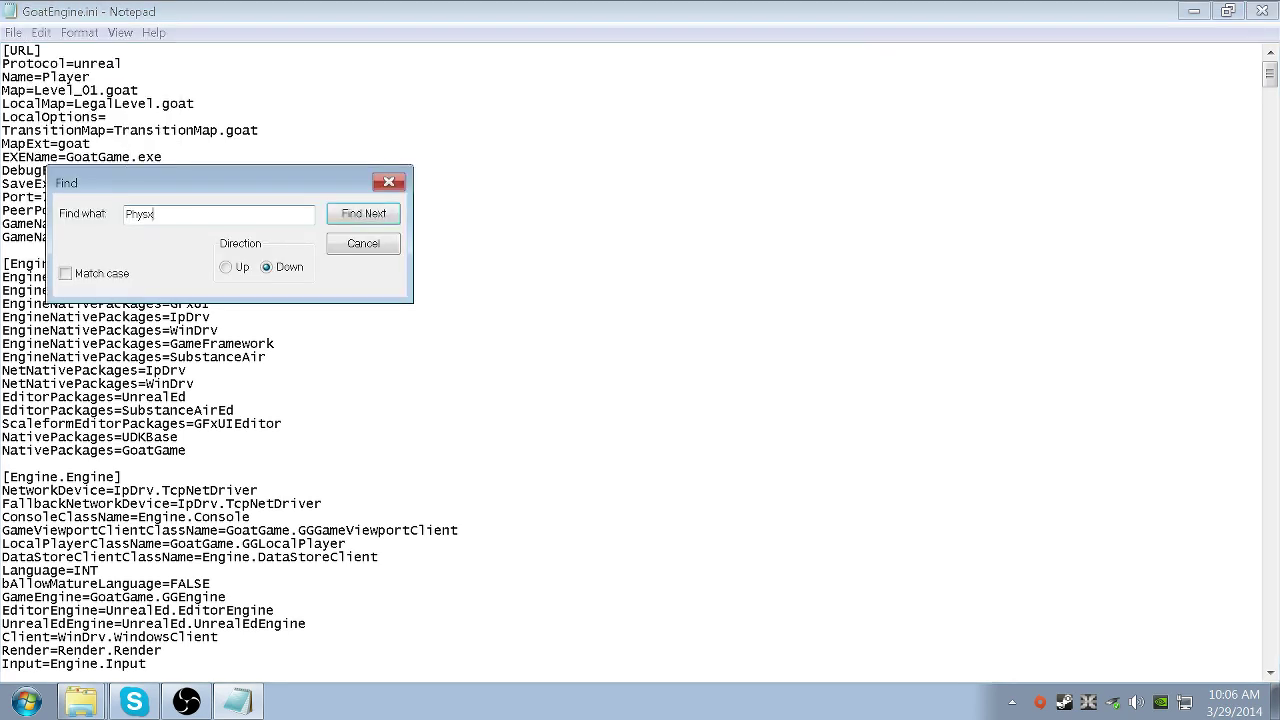
{"action": "left_click", "coordinate": [337, 214]}
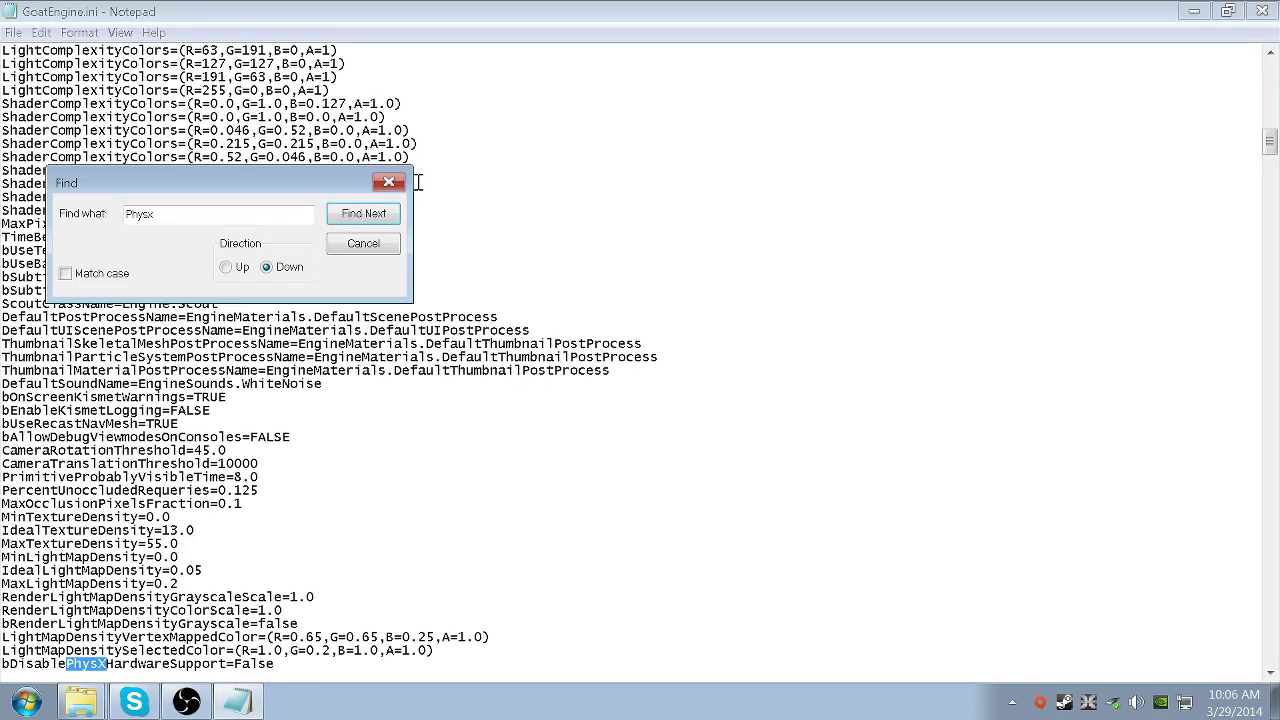
{"action": "left_click", "coordinate": [389, 182]}
Switch bDisablePhysXHardwareSupport to True, then restore it to False.
{"action": "scroll", "coordinate": [366, 231], "scroll_direction": "down", "scroll_amount": 1}
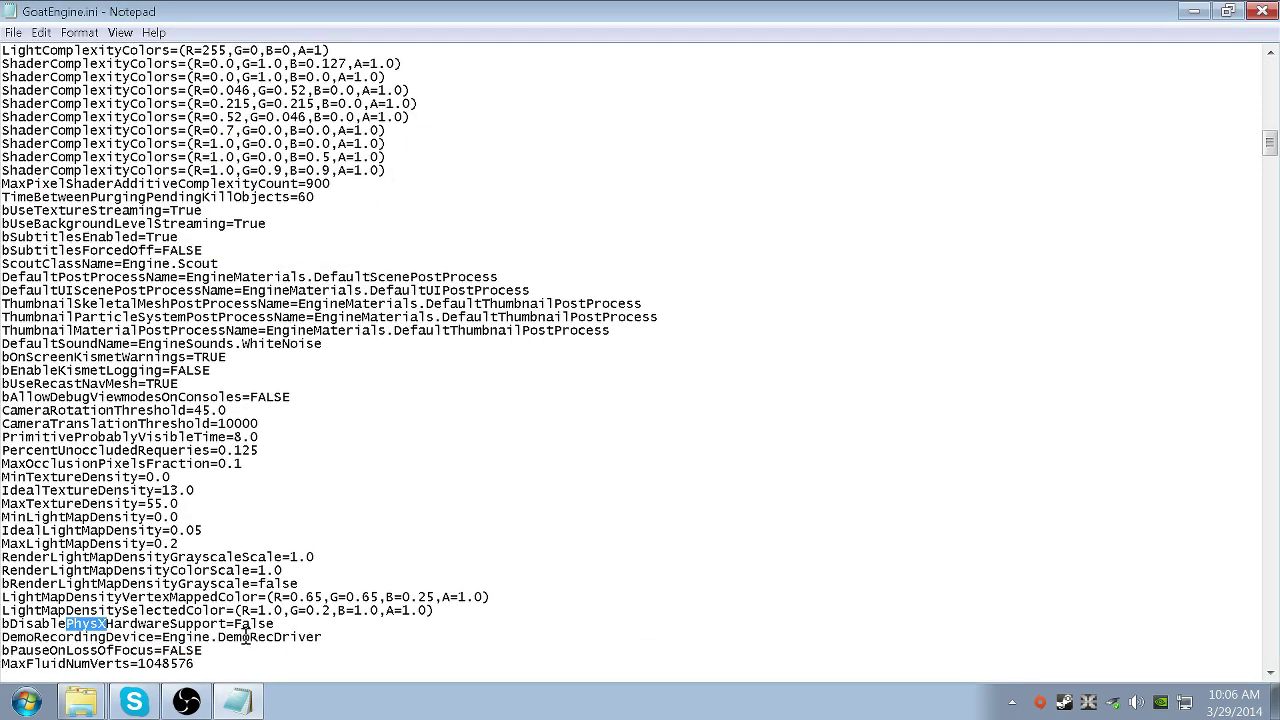
{"action": "mouse_move", "coordinate": [275, 624]}
{"action": "left_mouse_down"}
{"action": "mouse_move", "coordinate": [100, 610]}
{"action": "mouse_move", "coordinate": [4, 626]}
{"action": "left_mouse_up"}
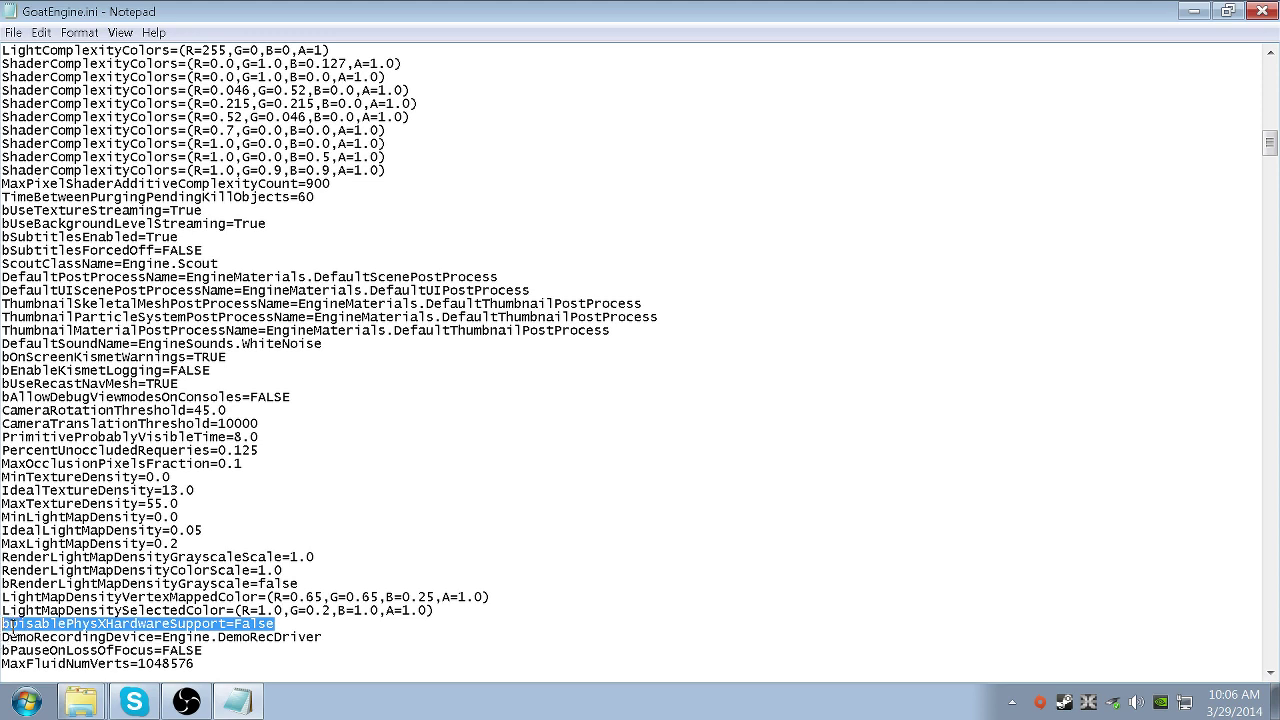
{"action": "left_click_drag", "start_coordinate": [275, 624], "coordinate": [236, 624]}
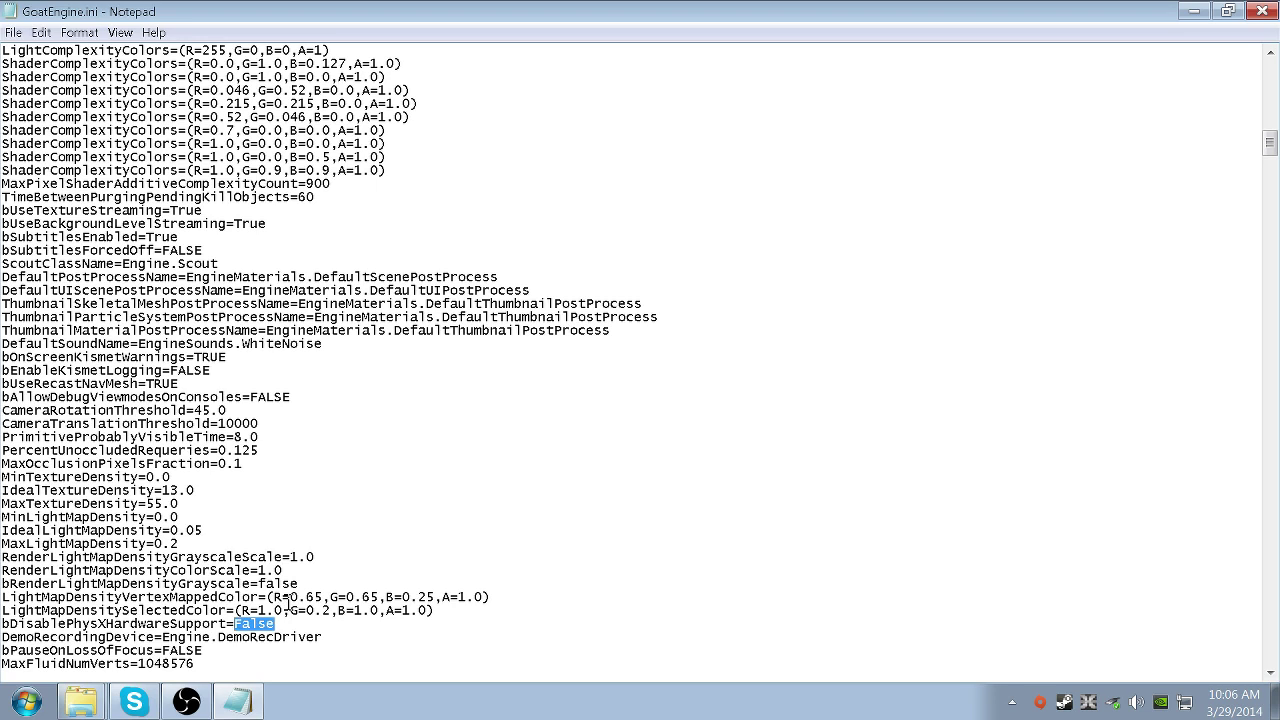
{"action": "type", "text": "True"}
{"action": "left_click_drag", "start_coordinate": [267, 624], "coordinate": [1, 624]}
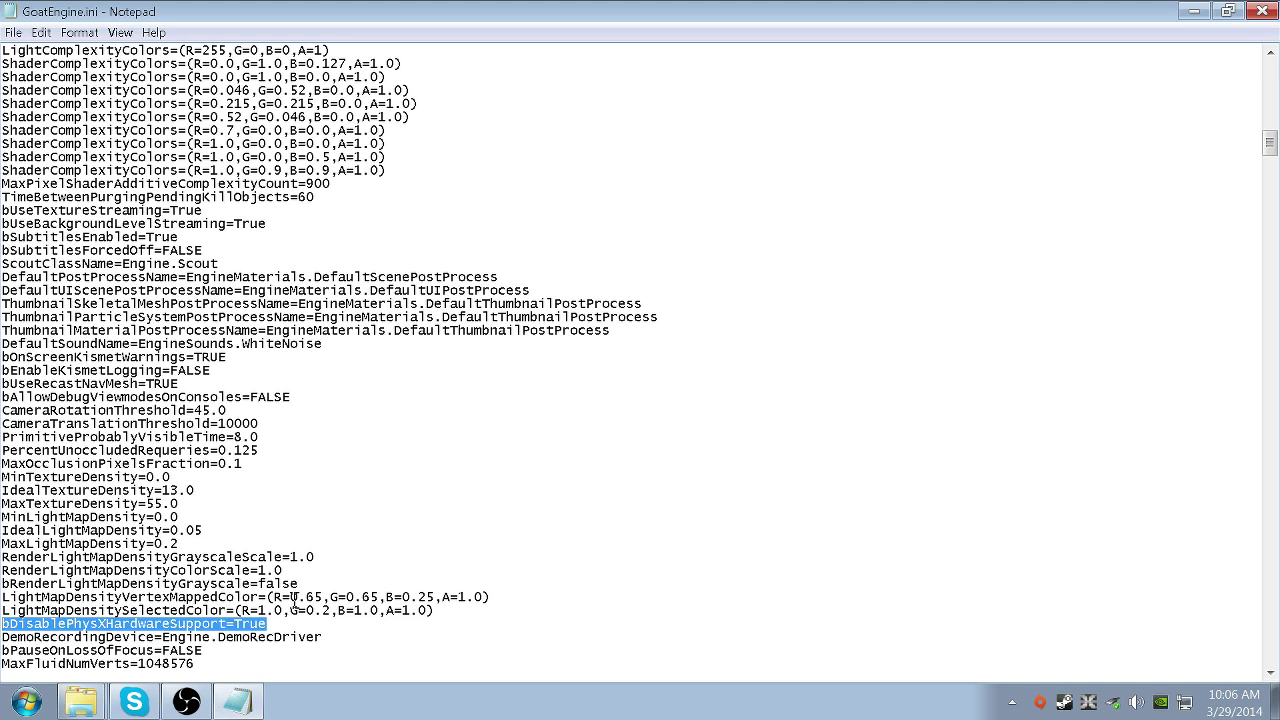
{"action": "mouse_move", "coordinate": [270, 626]}
{"action": "left_mouse_down"}
{"action": "mouse_move", "coordinate": [219, 626]}
{"action": "mouse_move", "coordinate": [242, 626]}
{"action": "left_mouse_up"}
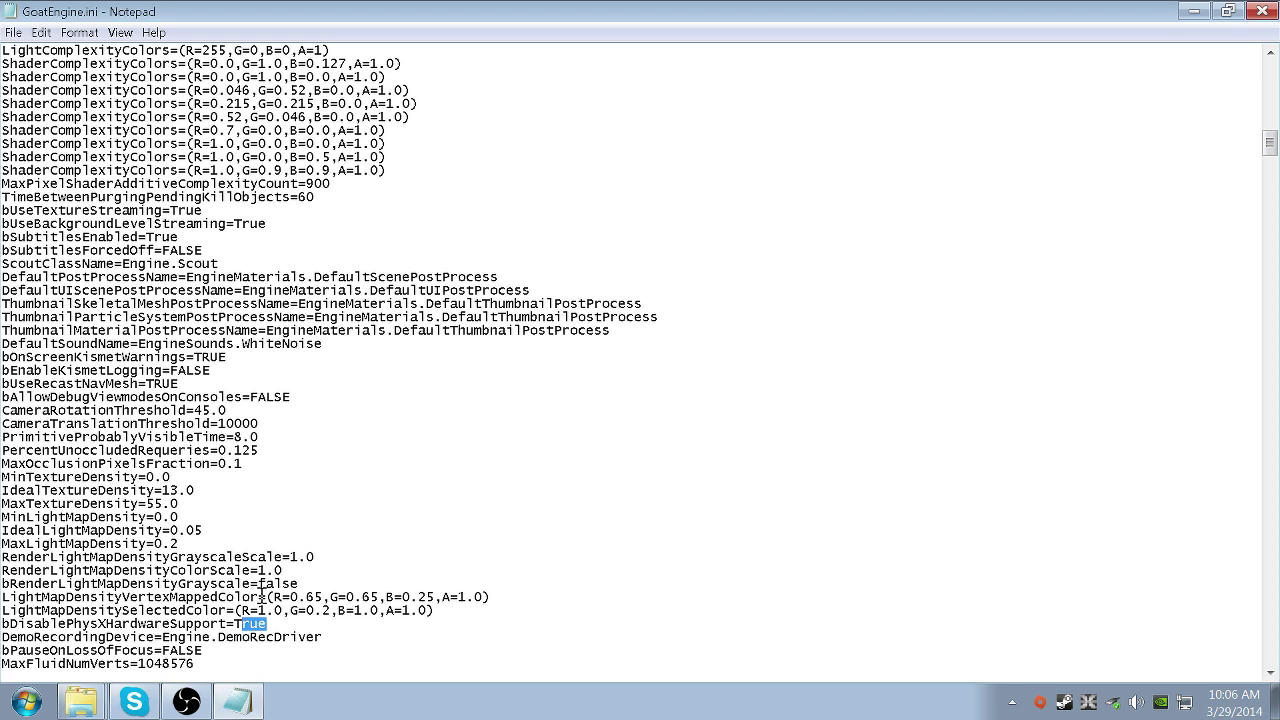
{"action": "key", "text": "BackSpace"}
{"action": "key", "text": "BackSpace"}
{"action": "type", "text": "False"}
{"action": "mouse_move", "coordinate": [276, 624]}
{"action": "left_mouse_down"}
{"action": "mouse_move", "coordinate": [110, 638]}
{"action": "mouse_move", "coordinate": [1, 625]}
{"action": "left_mouse_up"}
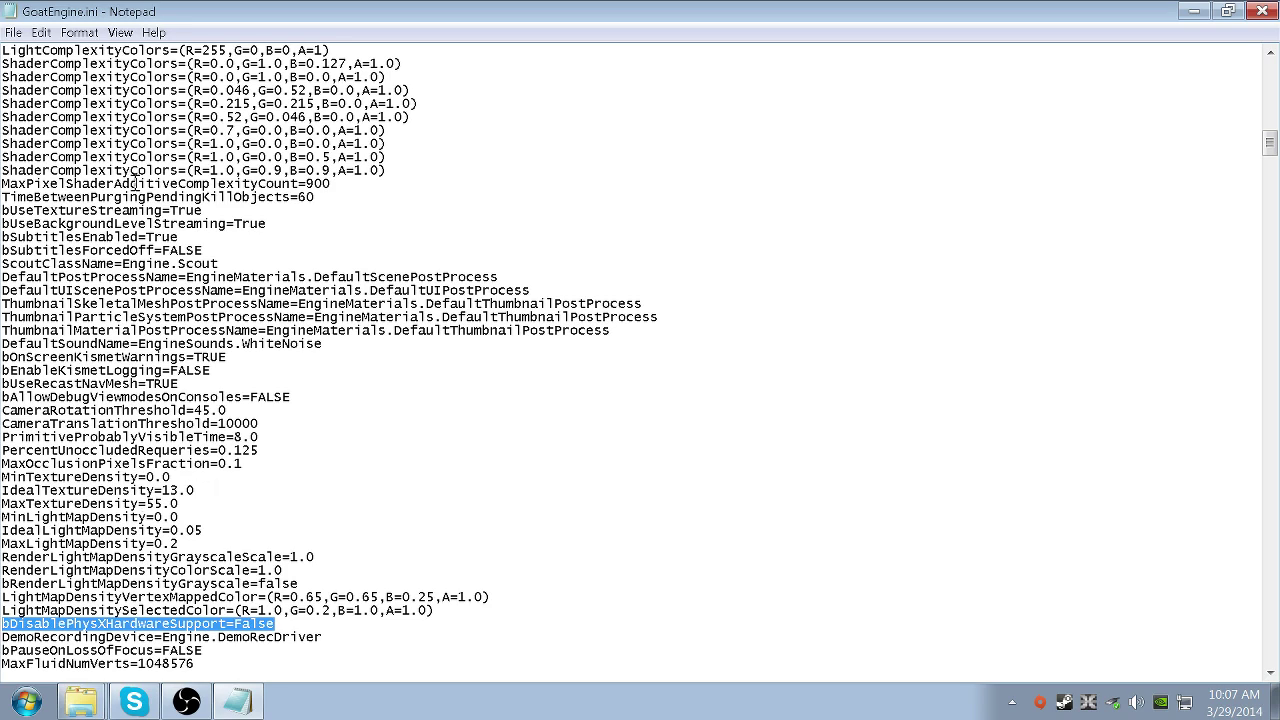
{"action": "left_click", "coordinate": [40, 32]}
Search for 'Smooth' to locate the smoothed frame rate lines.
{"action": "left_click", "coordinate": [72, 148]}
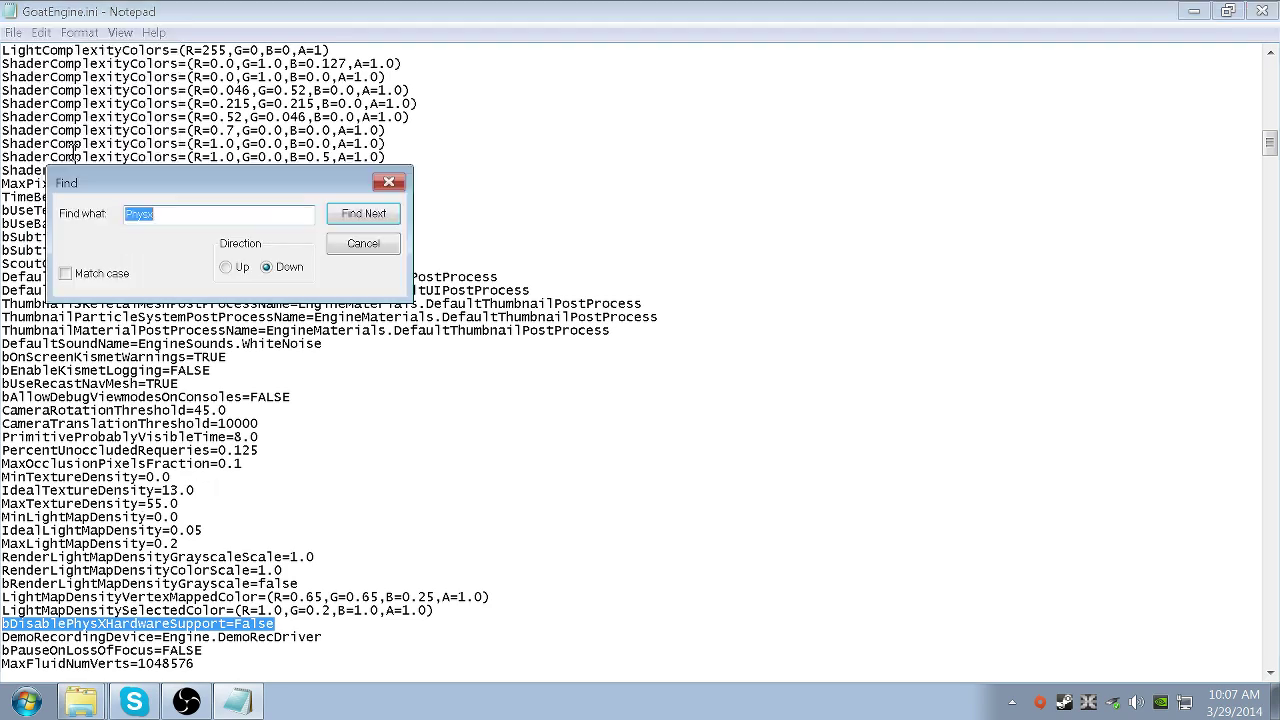
{"action": "type", "text": "Smooth"}
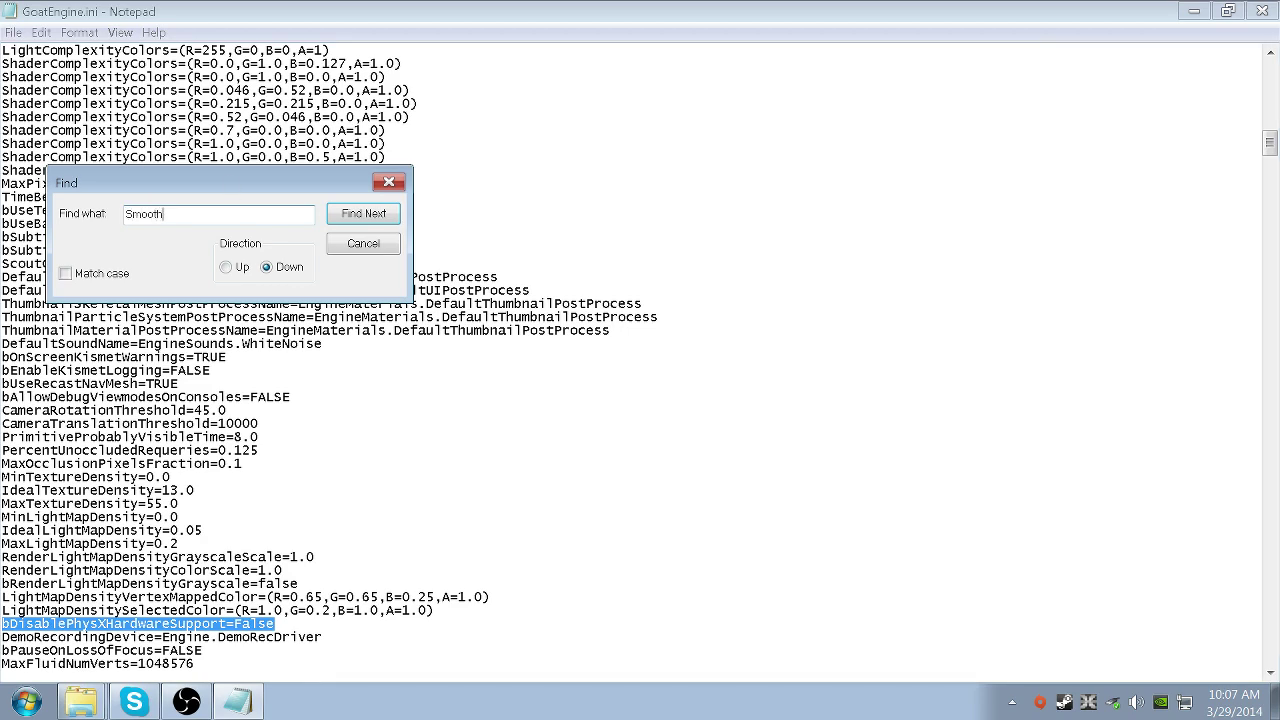
{"action": "key", "text": "Return"}
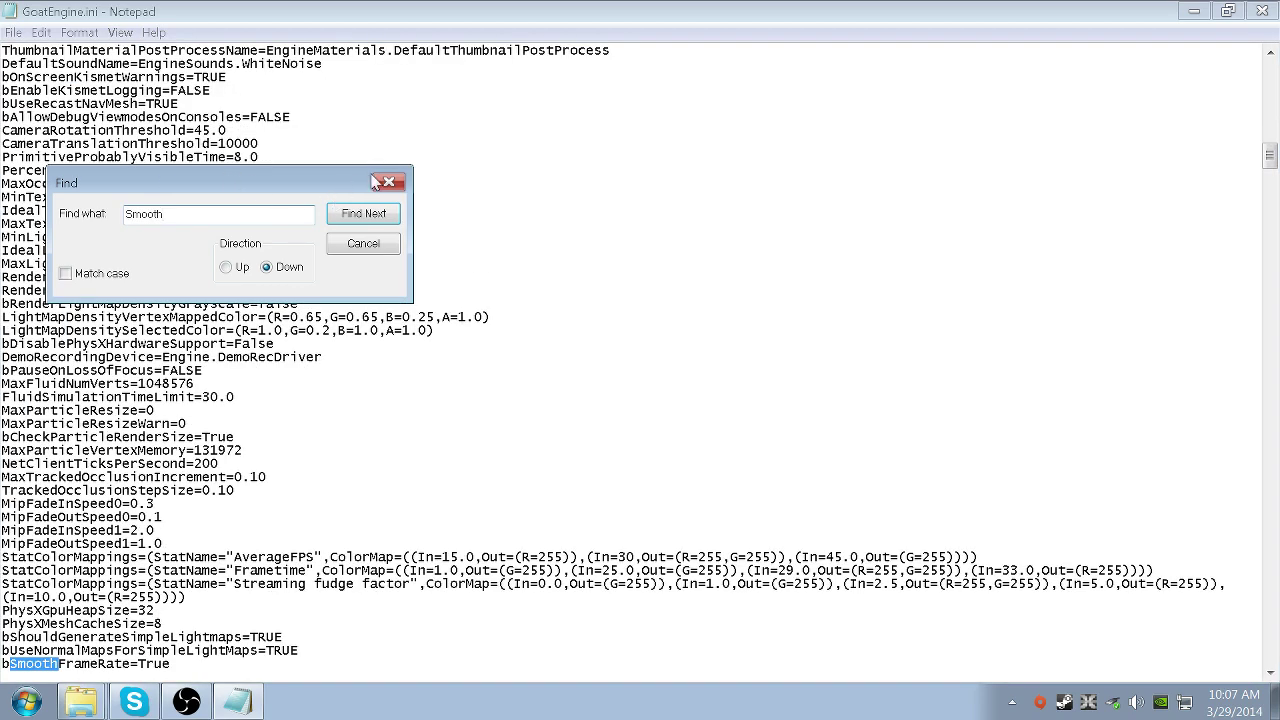
{"action": "left_click", "coordinate": [390, 183]}
{"action": "scroll", "coordinate": [275, 551], "scroll_direction": "down", "scroll_amount": 2}
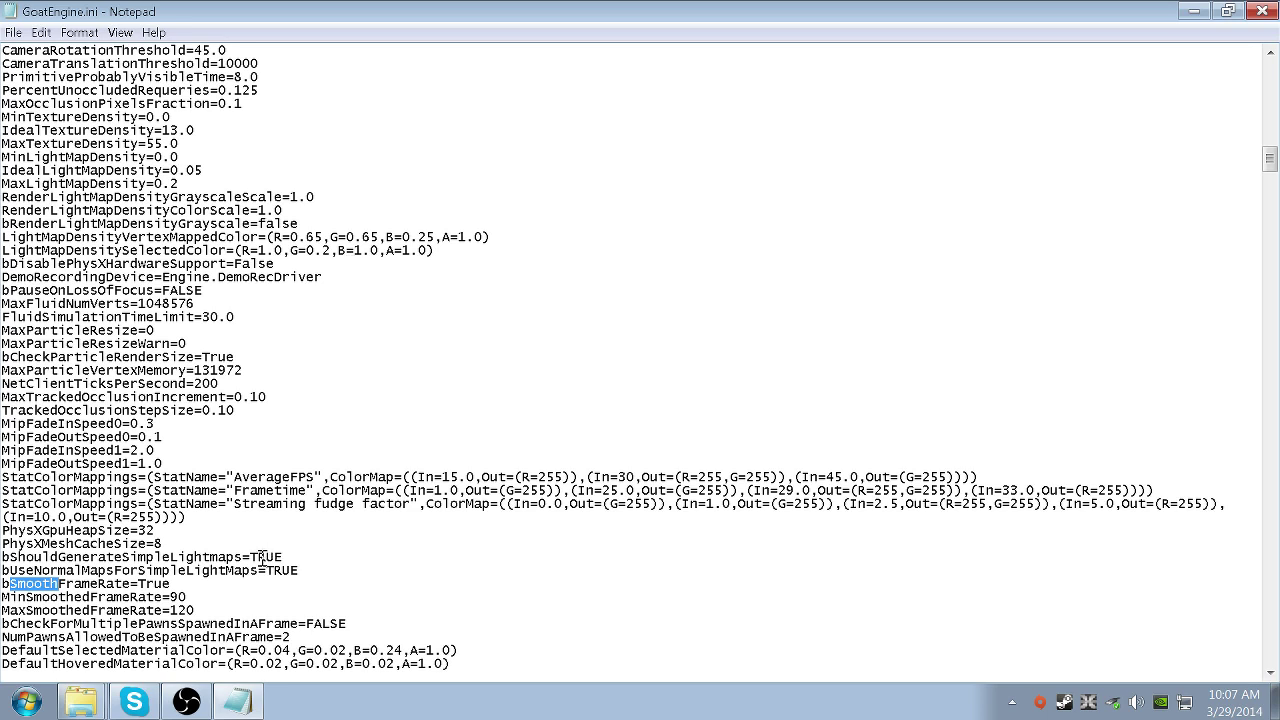
{"action": "left_click_drag", "start_coordinate": [206, 610], "coordinate": [62, 598]}
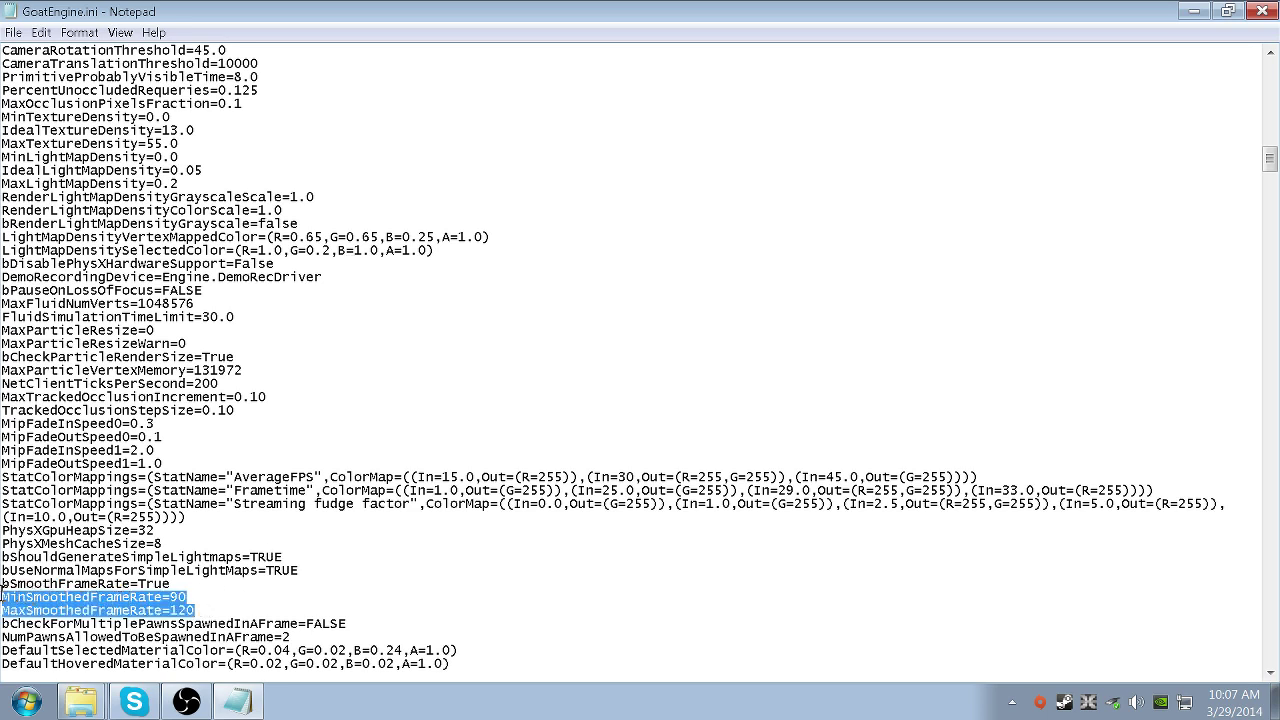
{"action": "left_click_drag", "start_coordinate": [3, 588], "coordinate": [3, 581]}
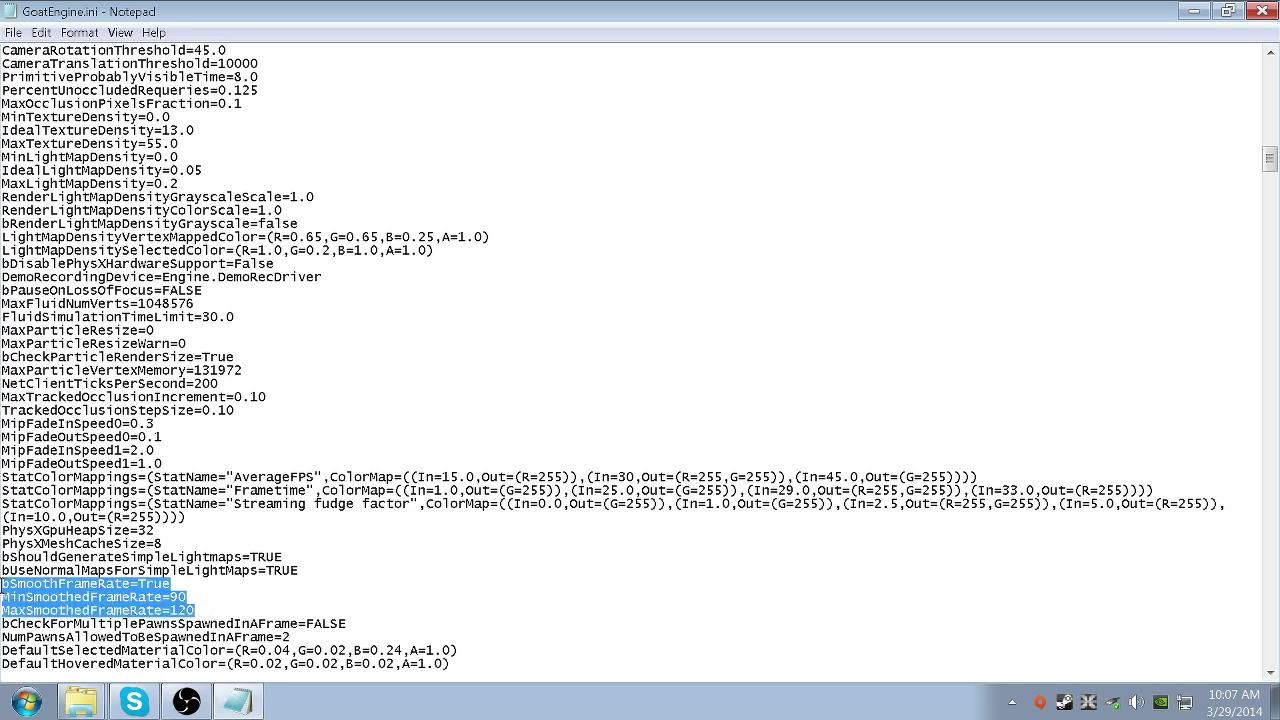
Set MinSmoothedFrameRate to 32 and MaxSmoothedFrameRate to 60.
{"action": "left_click", "coordinate": [186, 594]}
{"action": "key", "text": "BackSpace"}
{"action": "key", "text": "BackSpace"}
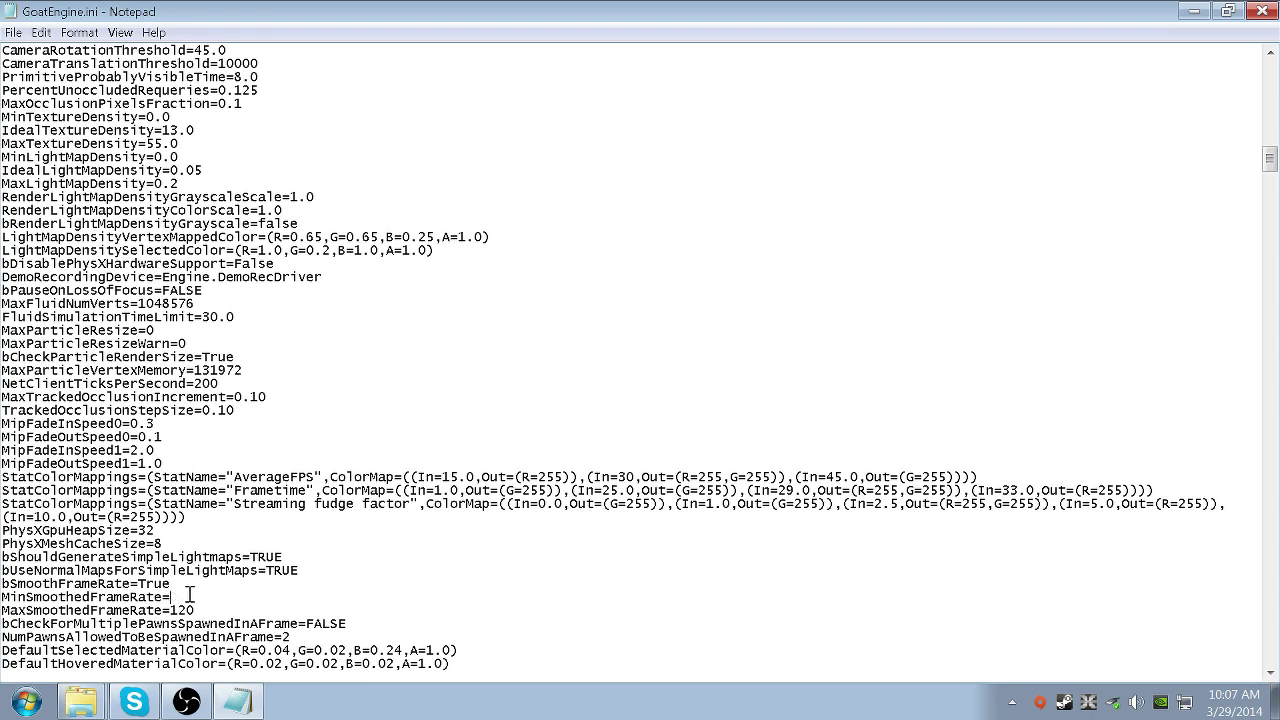
{"action": "type", "text": "32"}
{"action": "left_click", "coordinate": [203, 608]}
{"action": "key", "text": "BackSpace"}
{"action": "key", "text": "BackSpace"}
{"action": "key", "text": "BackSpace"}
{"action": "type", "text": "60"}
{"action": "mouse_move", "coordinate": [188, 611]}
{"action": "left_mouse_down"}
{"action": "mouse_move", "coordinate": [112, 585]}
{"action": "mouse_move", "coordinate": [4, 588]}
{"action": "left_mouse_up"}
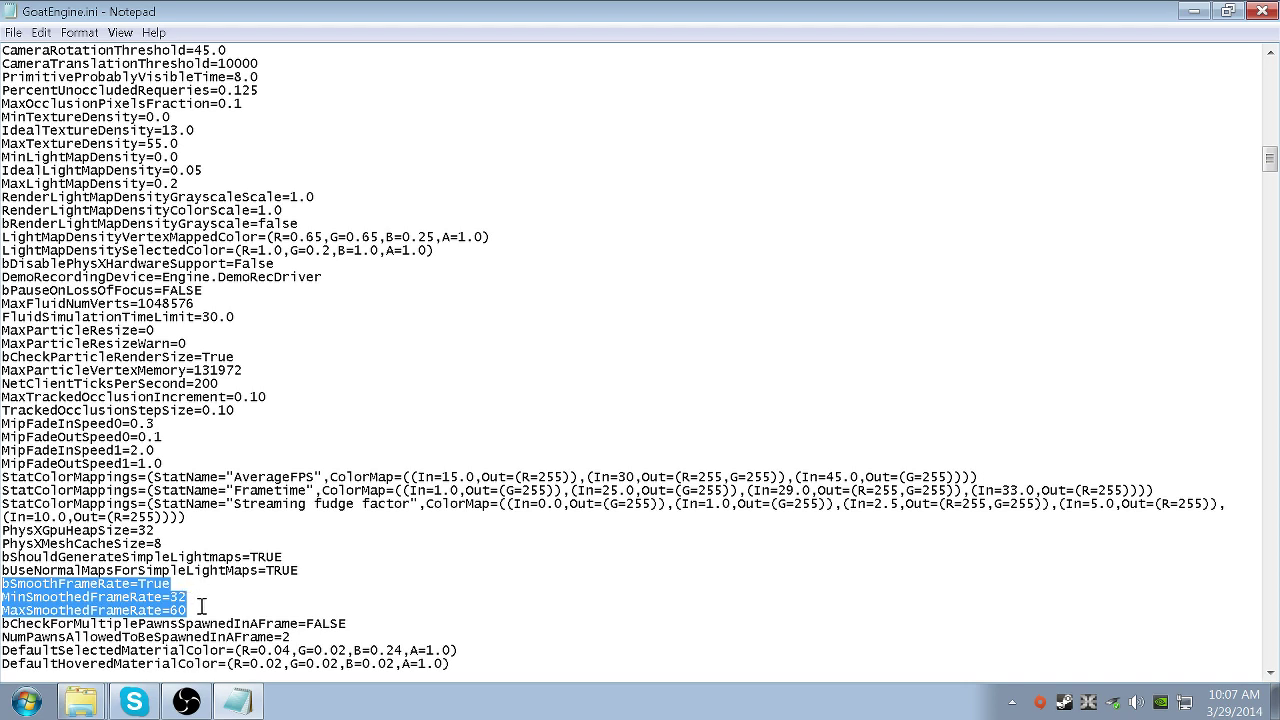
Try bSmoothFrameRate=False with both smoothed frame rate limits changed to 0.
{"action": "left_click", "coordinate": [202, 608]}
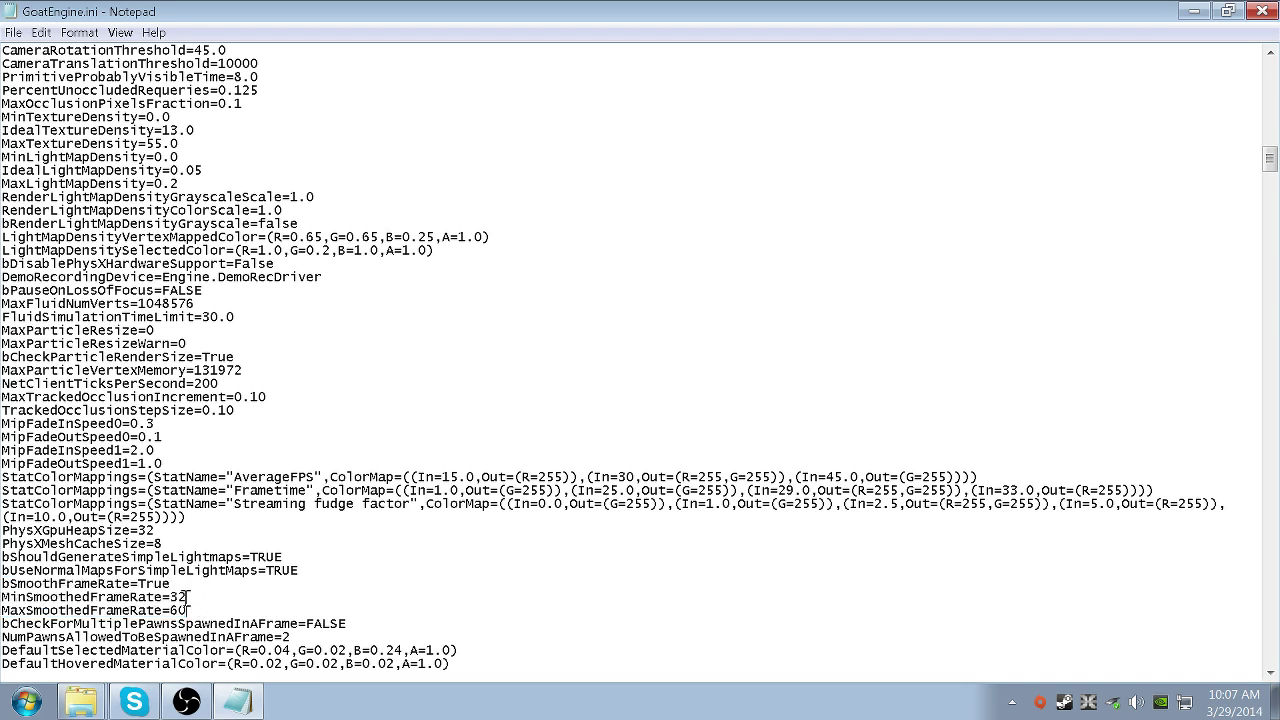
{"action": "double_click", "coordinate": [166, 584]}
{"action": "left_click", "coordinate": [166, 584]}
{"action": "key", "text": "BackSpace"}
{"action": "key", "text": "BackSpace"}
{"action": "key", "text": "BackSpace"}
{"action": "type", "text": "Fals"}
{"action": "left_click", "coordinate": [198, 595]}
{"action": "type", "text": "0"}
{"action": "left_click", "coordinate": [190, 617]}
{"action": "key", "text": "BackSpace"}
{"action": "key", "text": "BackSpace"}
{"action": "type", "text": "0"}
{"action": "mouse_move", "coordinate": [190, 610]}
{"action": "left_mouse_down"}
{"action": "mouse_move", "coordinate": [5, 602]}
{"action": "mouse_move", "coordinate": [20, 590]}
{"action": "mouse_move", "coordinate": [2, 587]}
{"action": "left_mouse_up"}
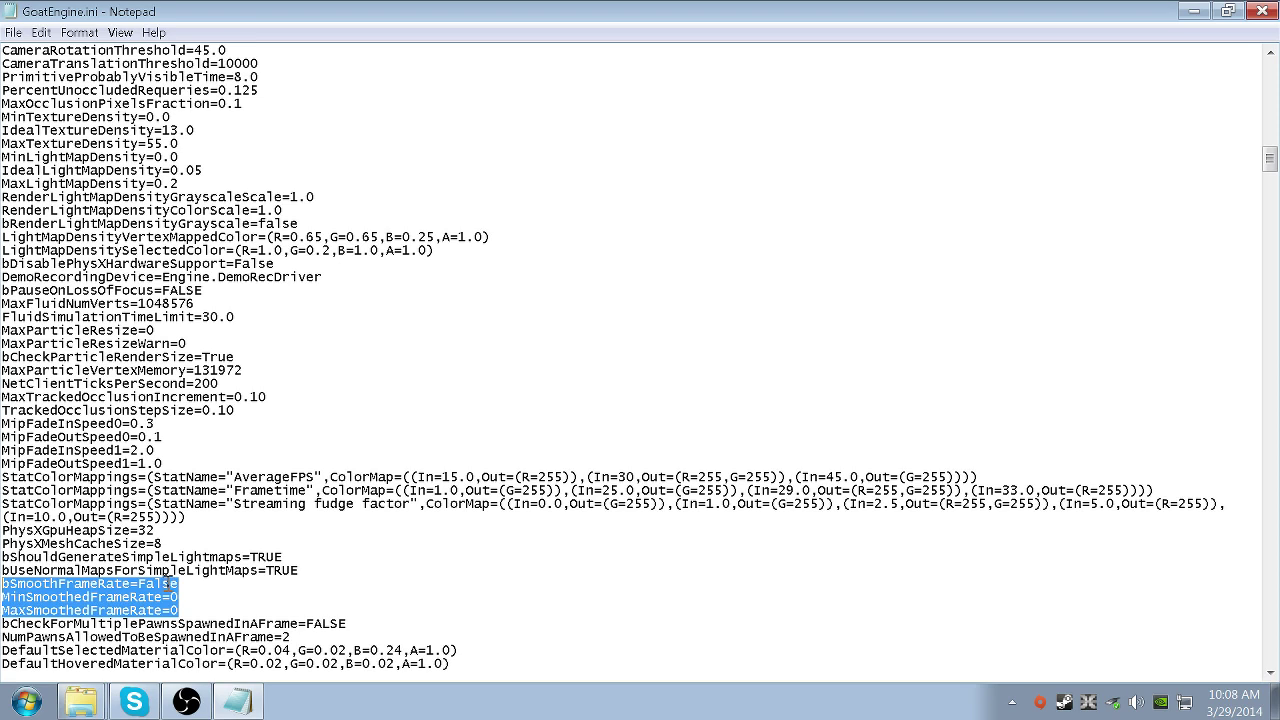
Restore bSmoothFrameRate to True with MinSmoothedFrameRate 92 and MaxSmoothedFrameRate 120.
{"action": "double_click", "coordinate": [166, 585]}
{"action": "left_click", "coordinate": [168, 585]}
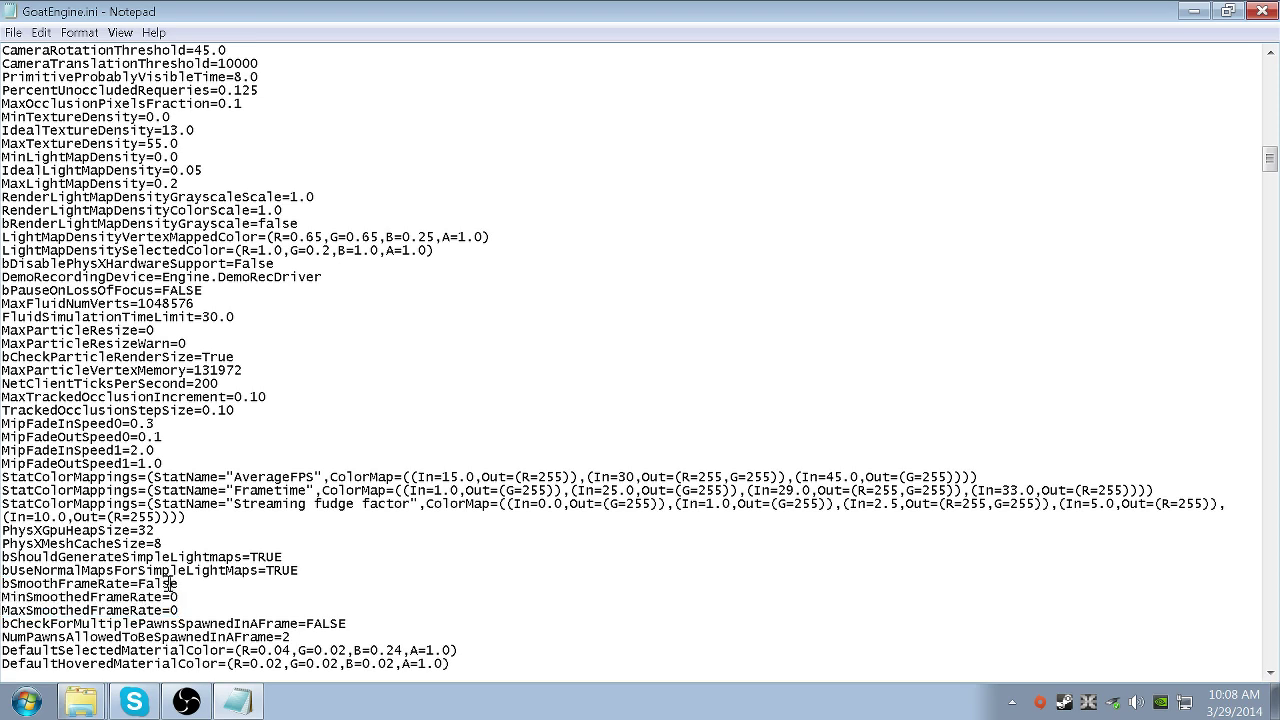
{"action": "double_click", "coordinate": [160, 585]}
{"action": "type", "text": "True"}
{"action": "key", "text": "BackSpace"}
{"action": "type", "text": "92"}
{"action": "left_click", "coordinate": [187, 610]}
{"action": "key", "text": "BackSpace"}
{"action": "type", "text": "120"}
{"action": "left_click_drag", "start_coordinate": [196, 610], "coordinate": [118, 600]}
{"action": "left_click", "coordinate": [180, 606]}
{"action": "left_click_drag", "start_coordinate": [196, 610], "coordinate": [2, 590]}
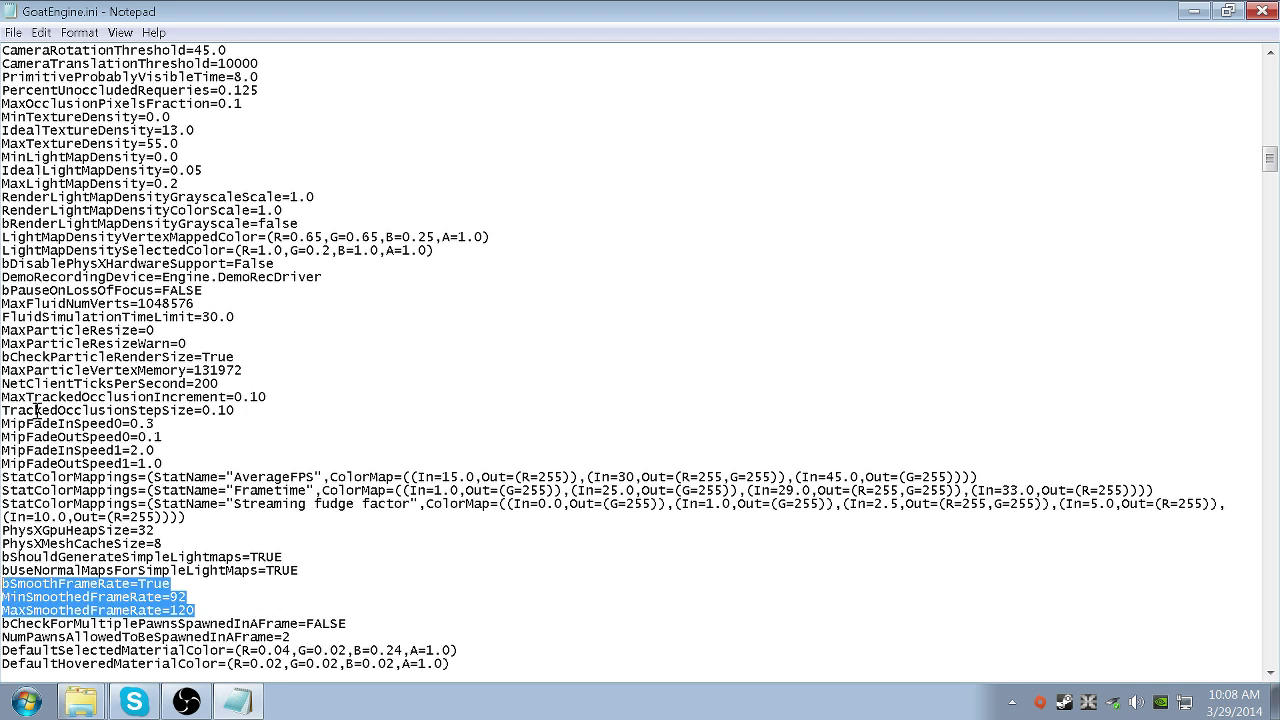
{"action": "key", "text": "super+d"}
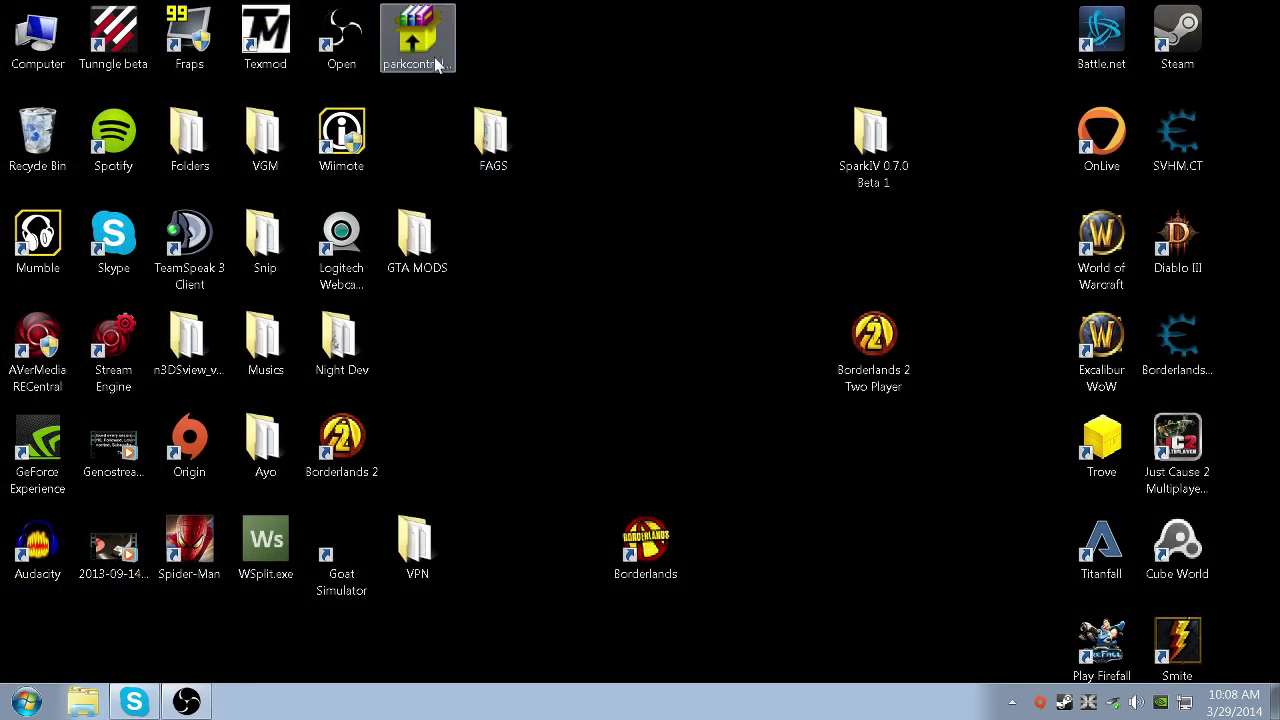
Move the parkcontrol icon to mid-desktop and launch ParkControl from it.
{"action": "mouse_move", "coordinate": [436, 64]}
{"action": "left_mouse_down"}
{"action": "mouse_move", "coordinate": [694, 134]}
{"action": "mouse_move", "coordinate": [611, 331]}
{"action": "left_mouse_up"}
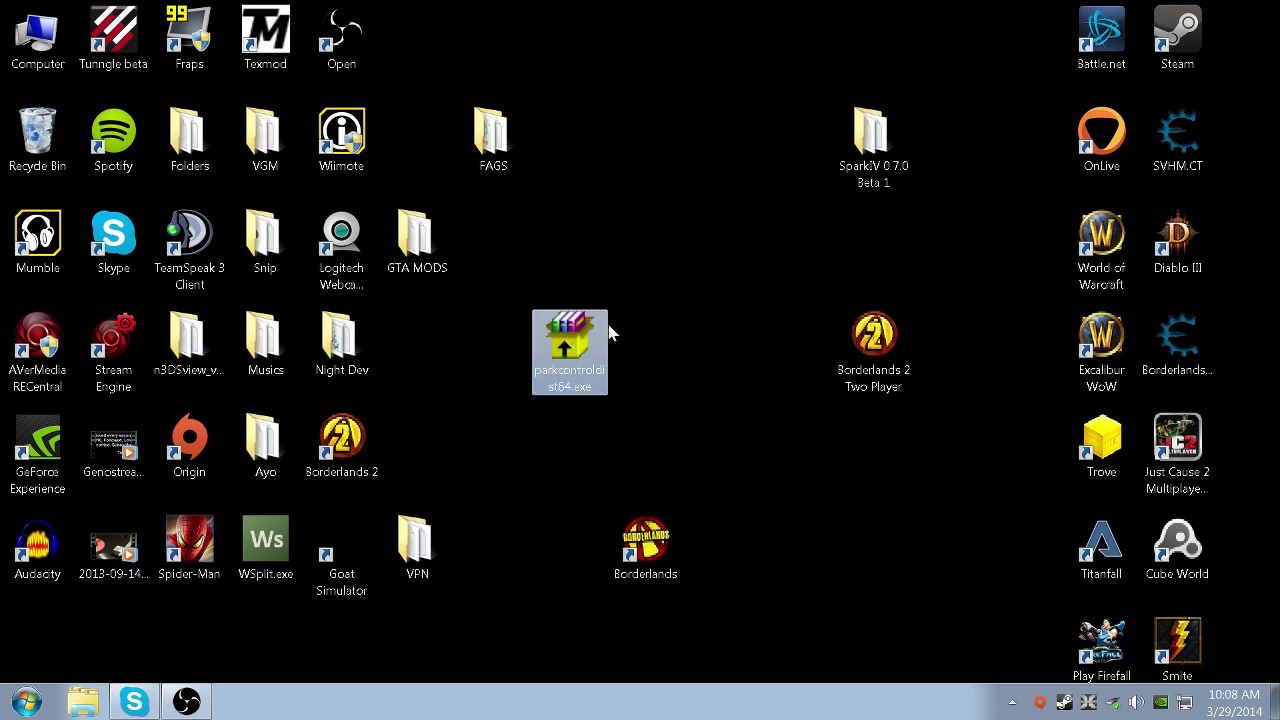
{"action": "double_click", "coordinate": [603, 332]}
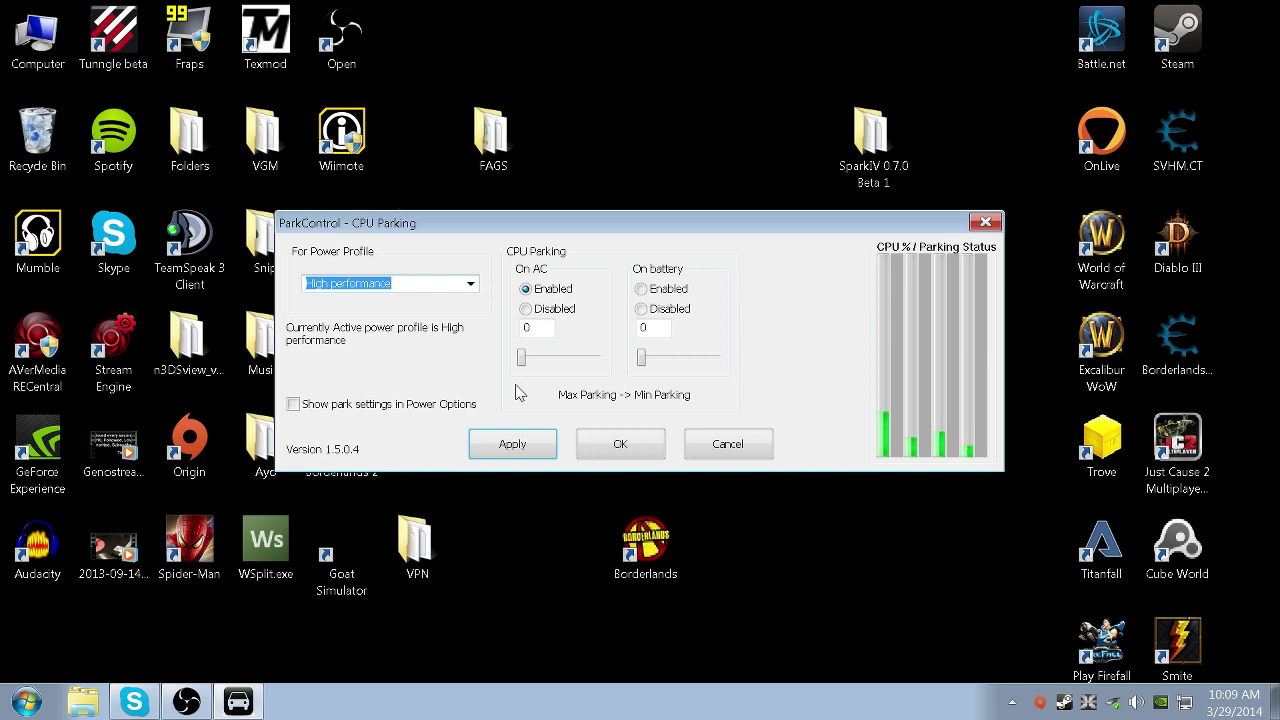
Set On AC CPU parking to Disabled, apply it, and close ParkControl.
{"action": "left_click", "coordinate": [526, 309]}
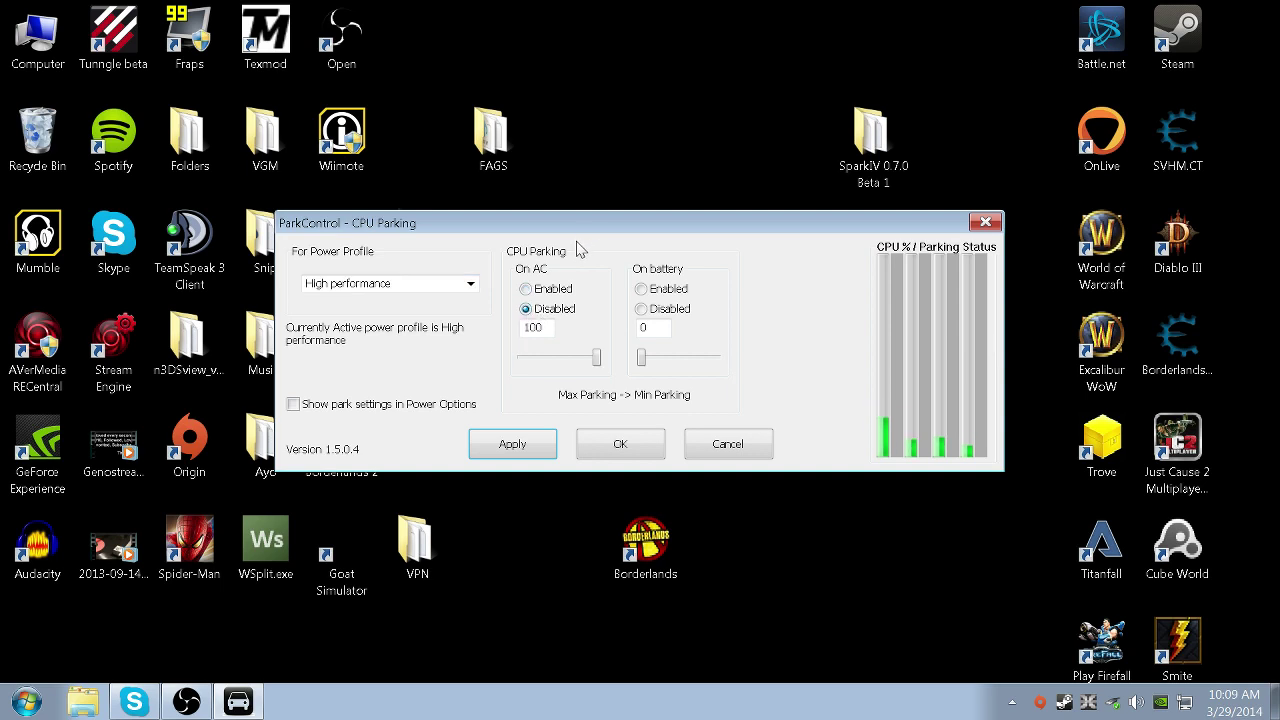
{"action": "left_click", "coordinate": [545, 440]}
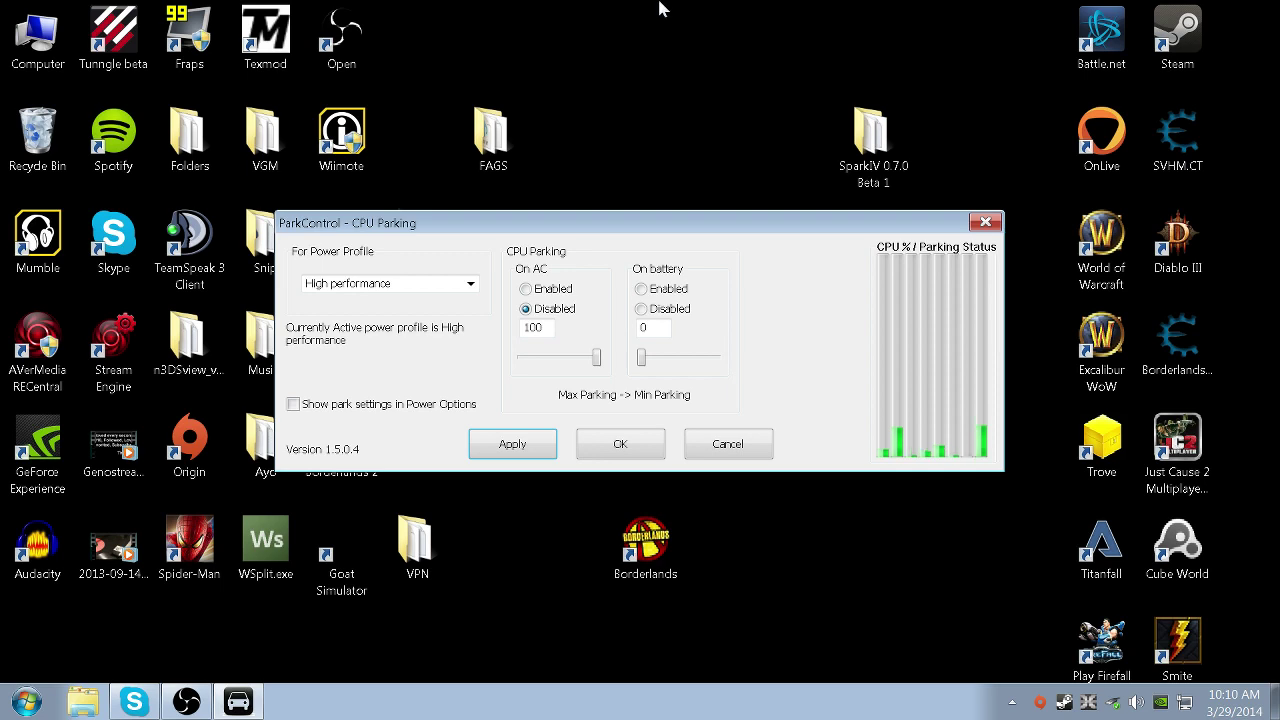
{"action": "left_click", "coordinate": [628, 443]}
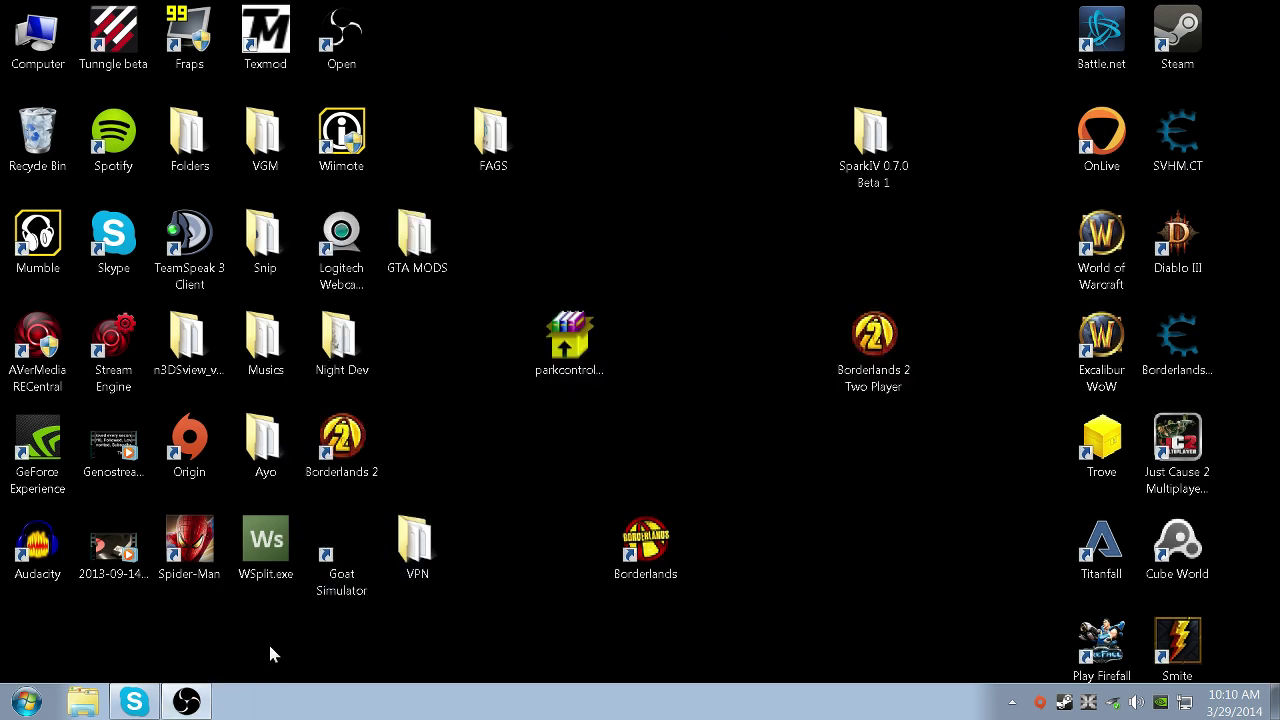
Open Precision X, apply the Frame Rate Target disabled, and bring up the Voltage panel.
{"action": "left_click", "coordinate": [1088, 703]}
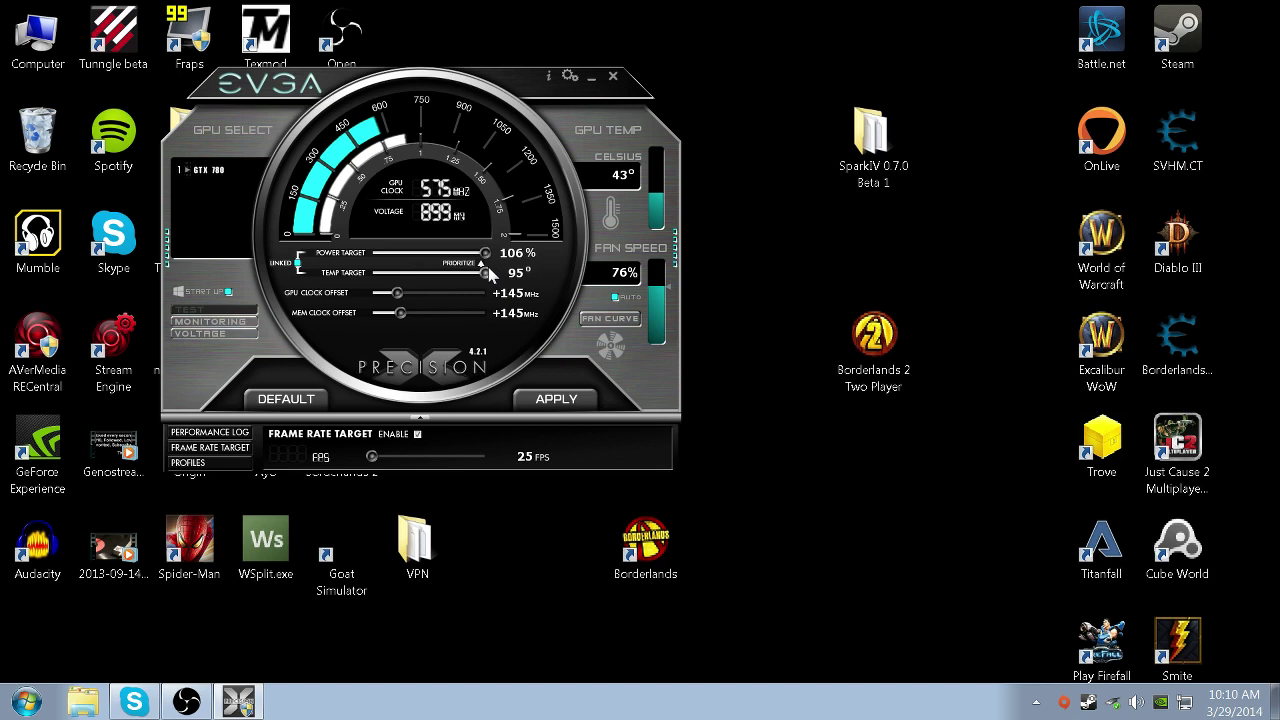
{"action": "left_click", "coordinate": [419, 437]}
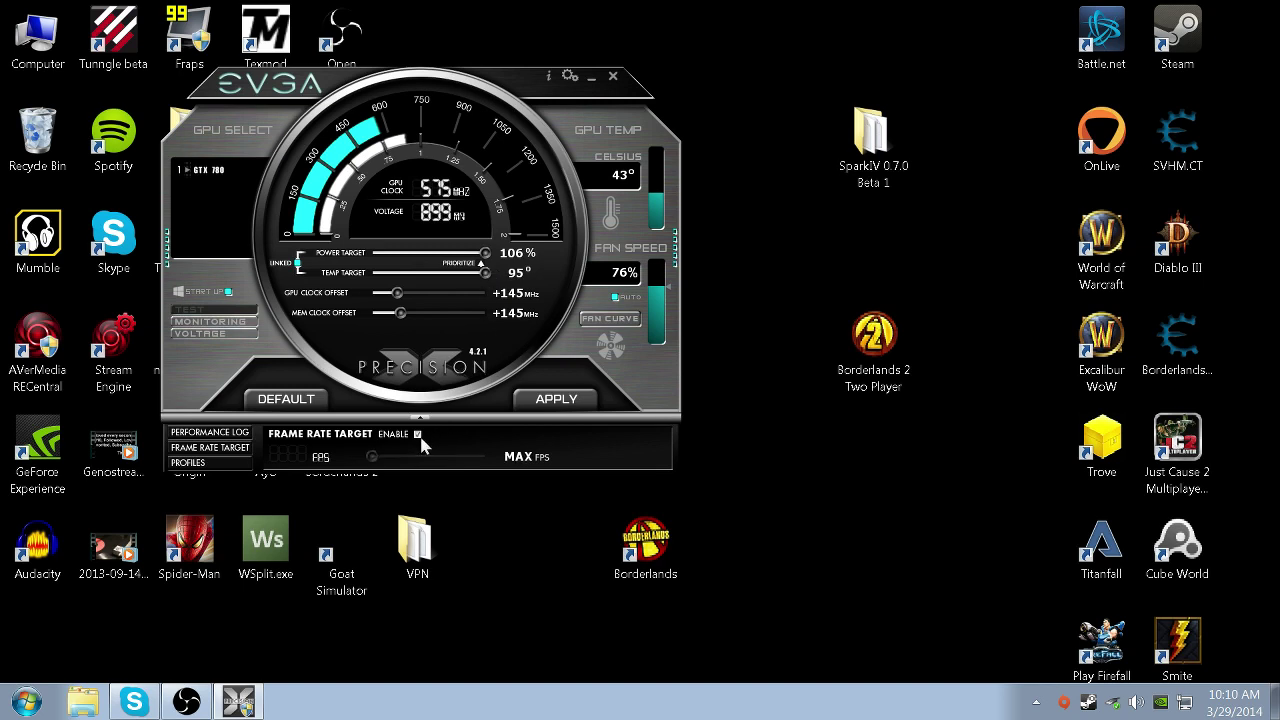
{"action": "left_click", "coordinate": [419, 435]}
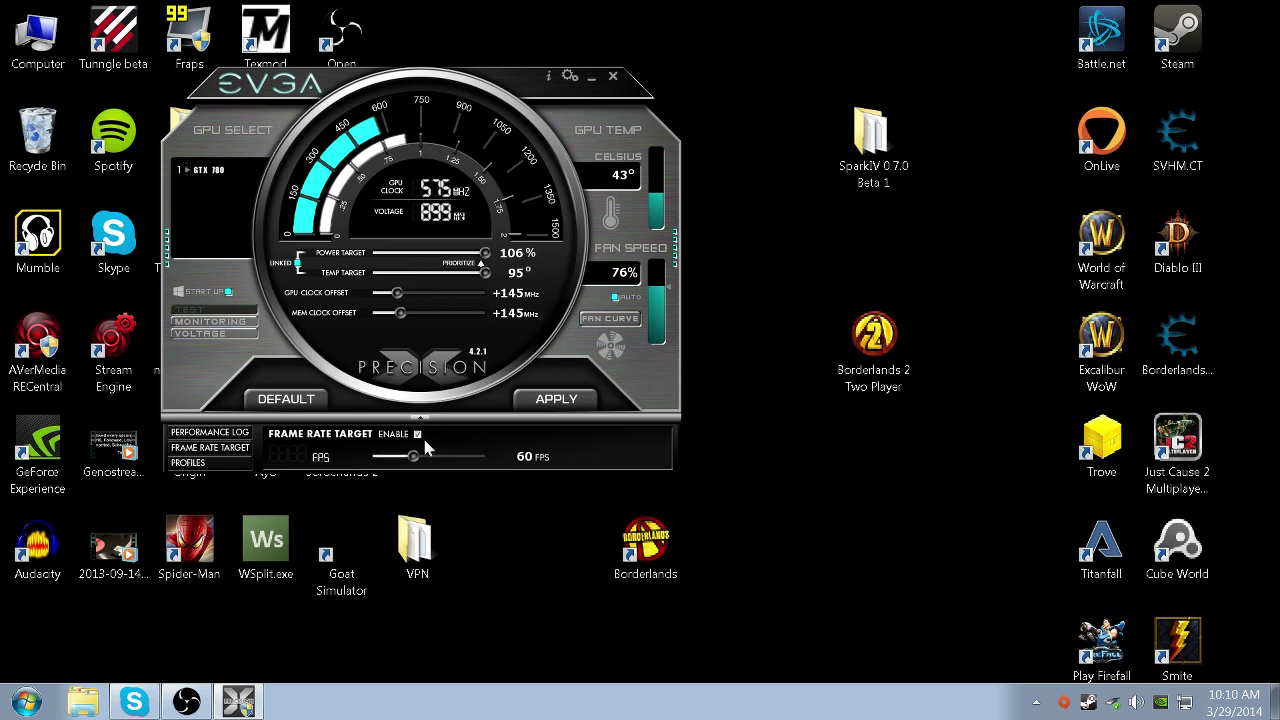
{"action": "left_click", "coordinate": [419, 436]}
{"action": "mouse_move", "coordinate": [413, 457]}
{"action": "left_mouse_down"}
{"action": "mouse_move", "coordinate": [344, 466]}
{"action": "mouse_move", "coordinate": [606, 469]}
{"action": "left_mouse_up"}
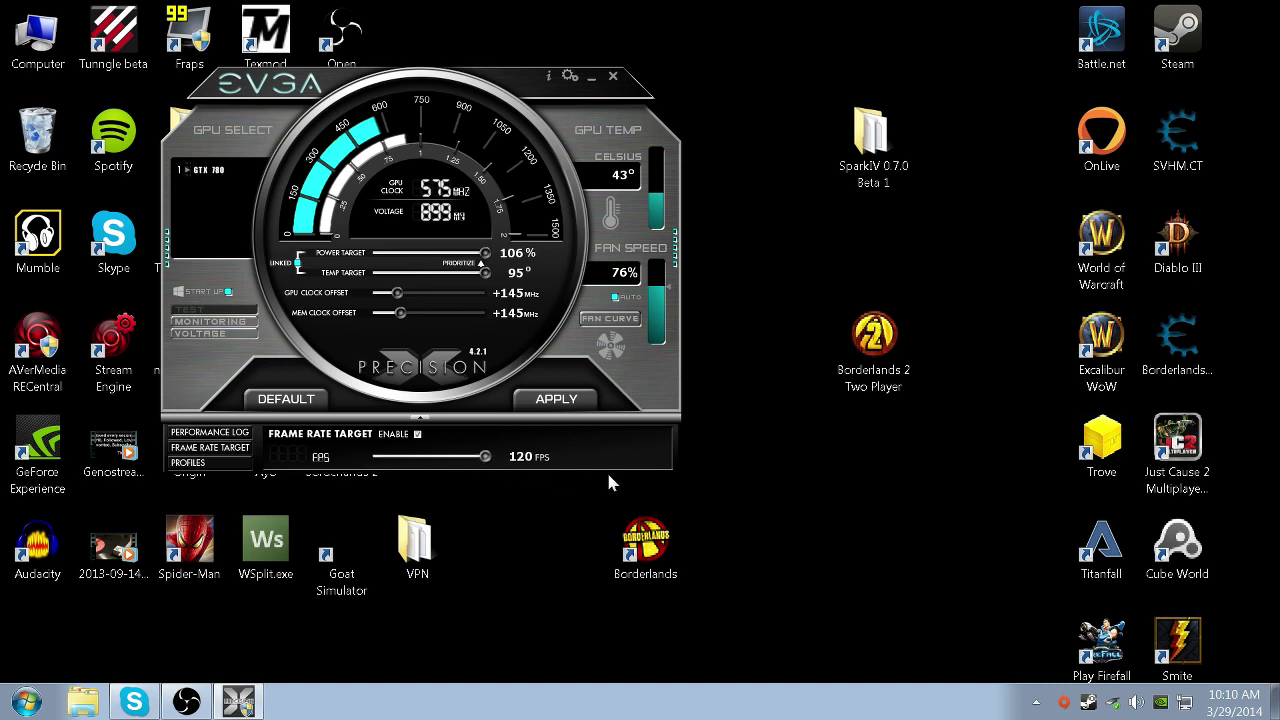
{"action": "left_click", "coordinate": [556, 399]}
{"action": "left_click", "coordinate": [418, 435]}
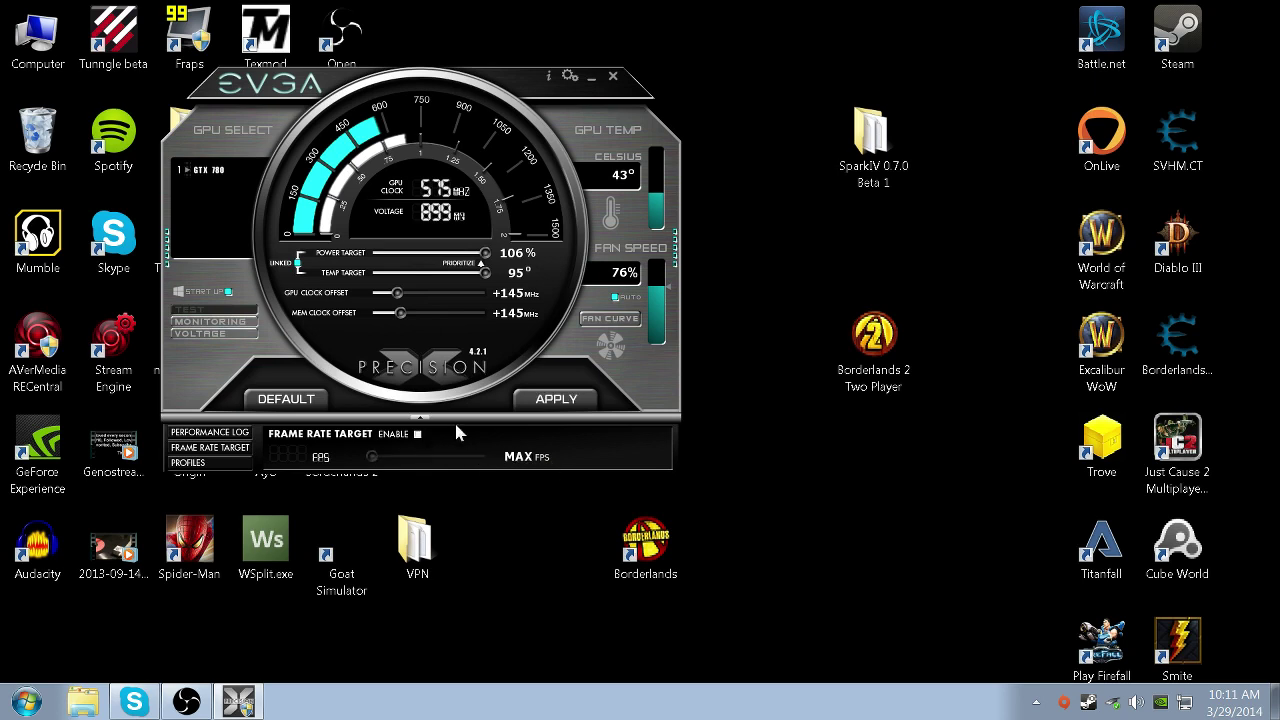
{"action": "left_click", "coordinate": [566, 399]}
{"action": "left_click", "coordinate": [218, 330]}
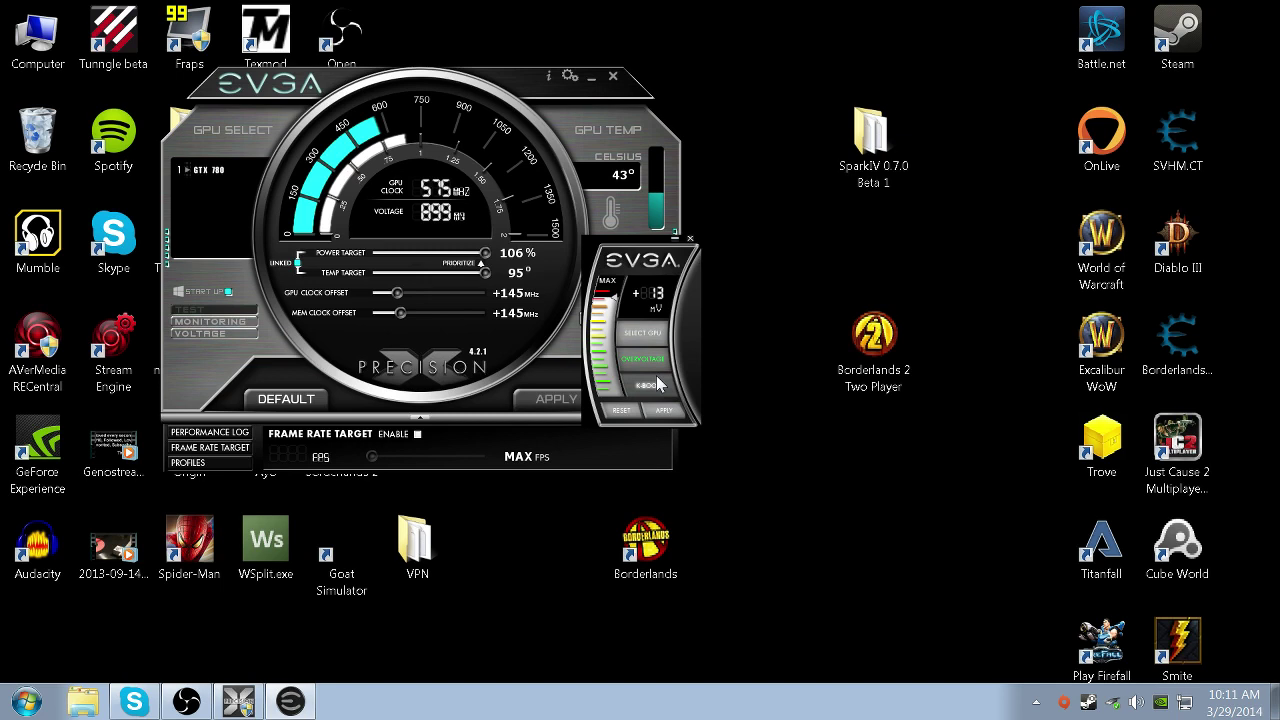
Move the voltage panel beside the gauge and turn on K-Boost.
{"action": "left_click", "coordinate": [690, 239]}
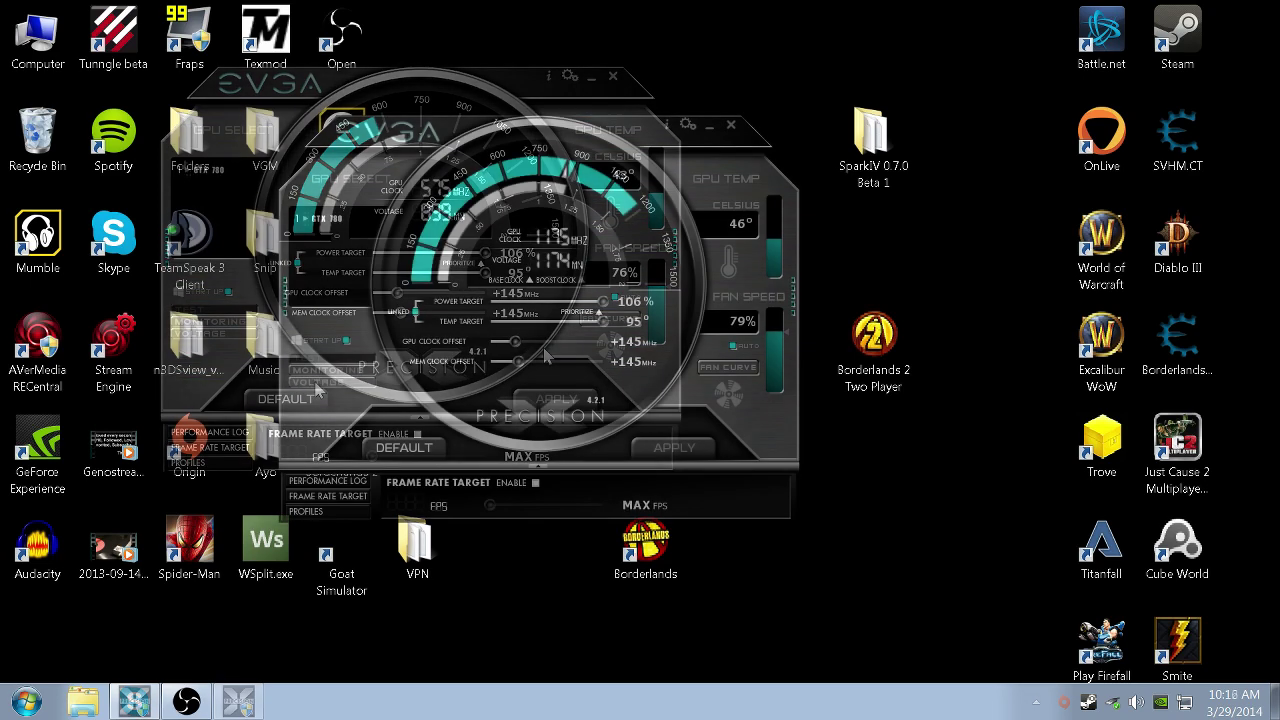
{"action": "left_click_drag", "start_coordinate": [660, 260], "coordinate": [369, 182]}
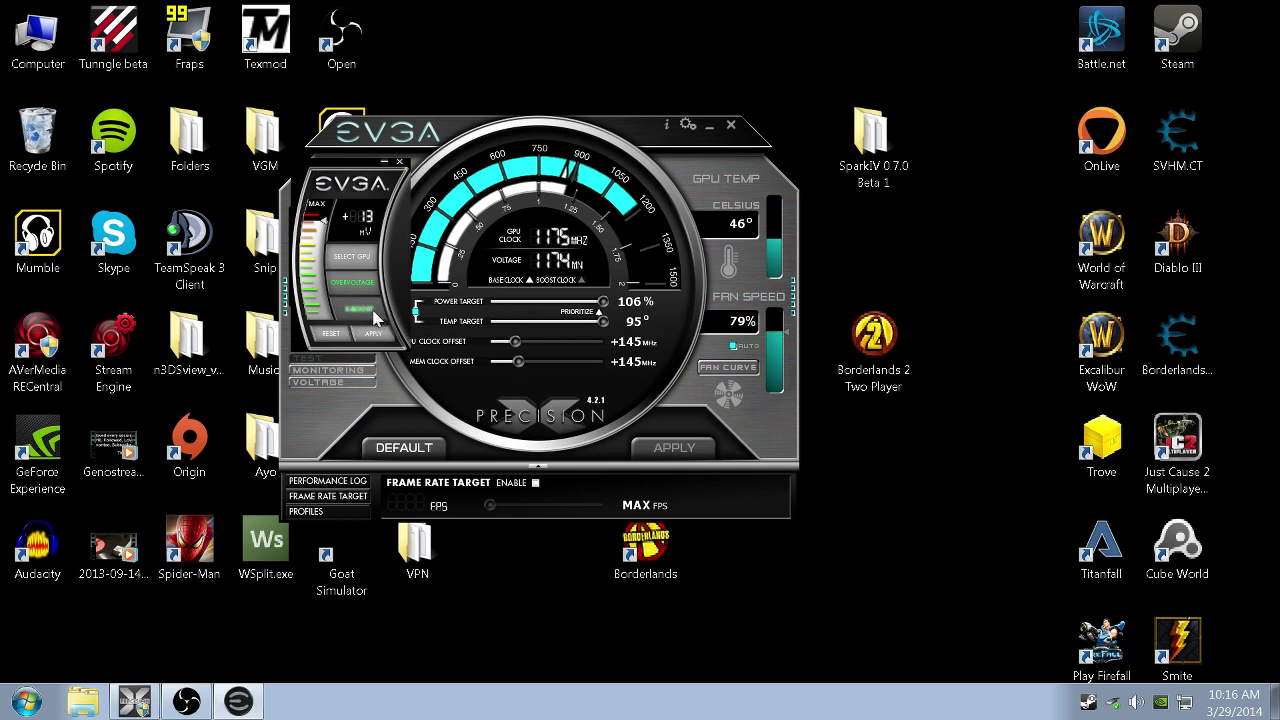
{"action": "left_click", "coordinate": [372, 310]}
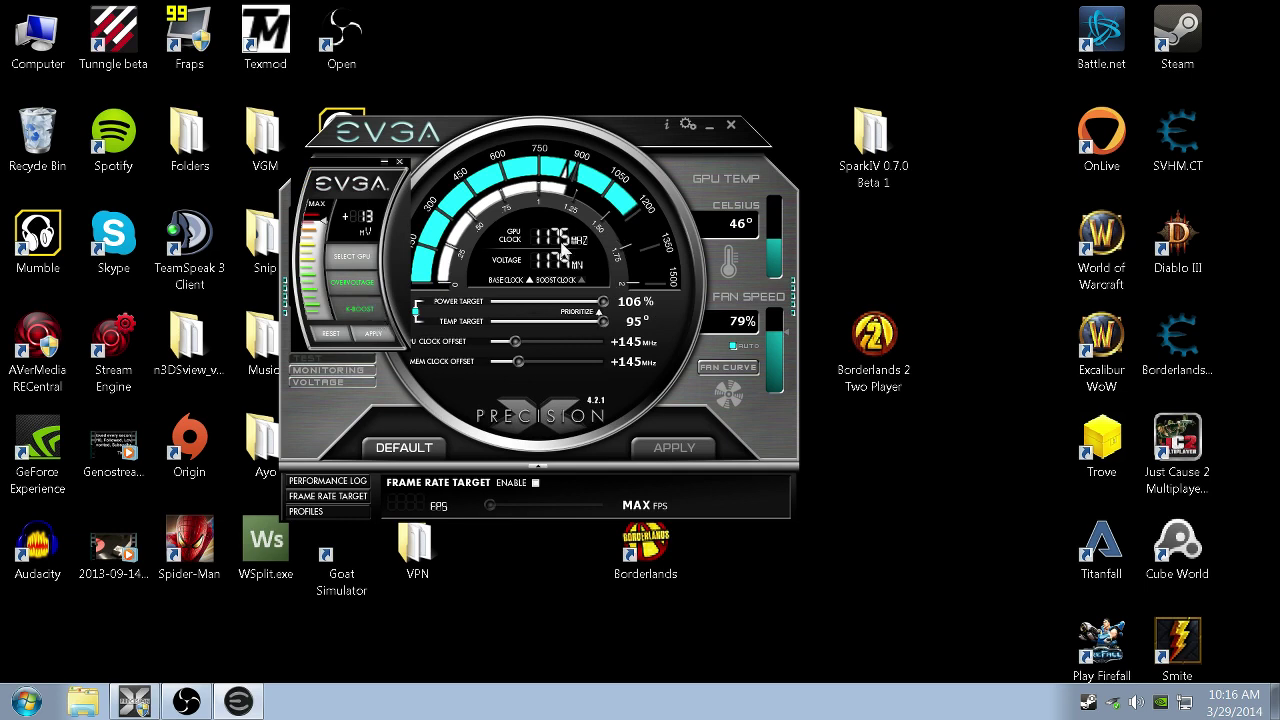